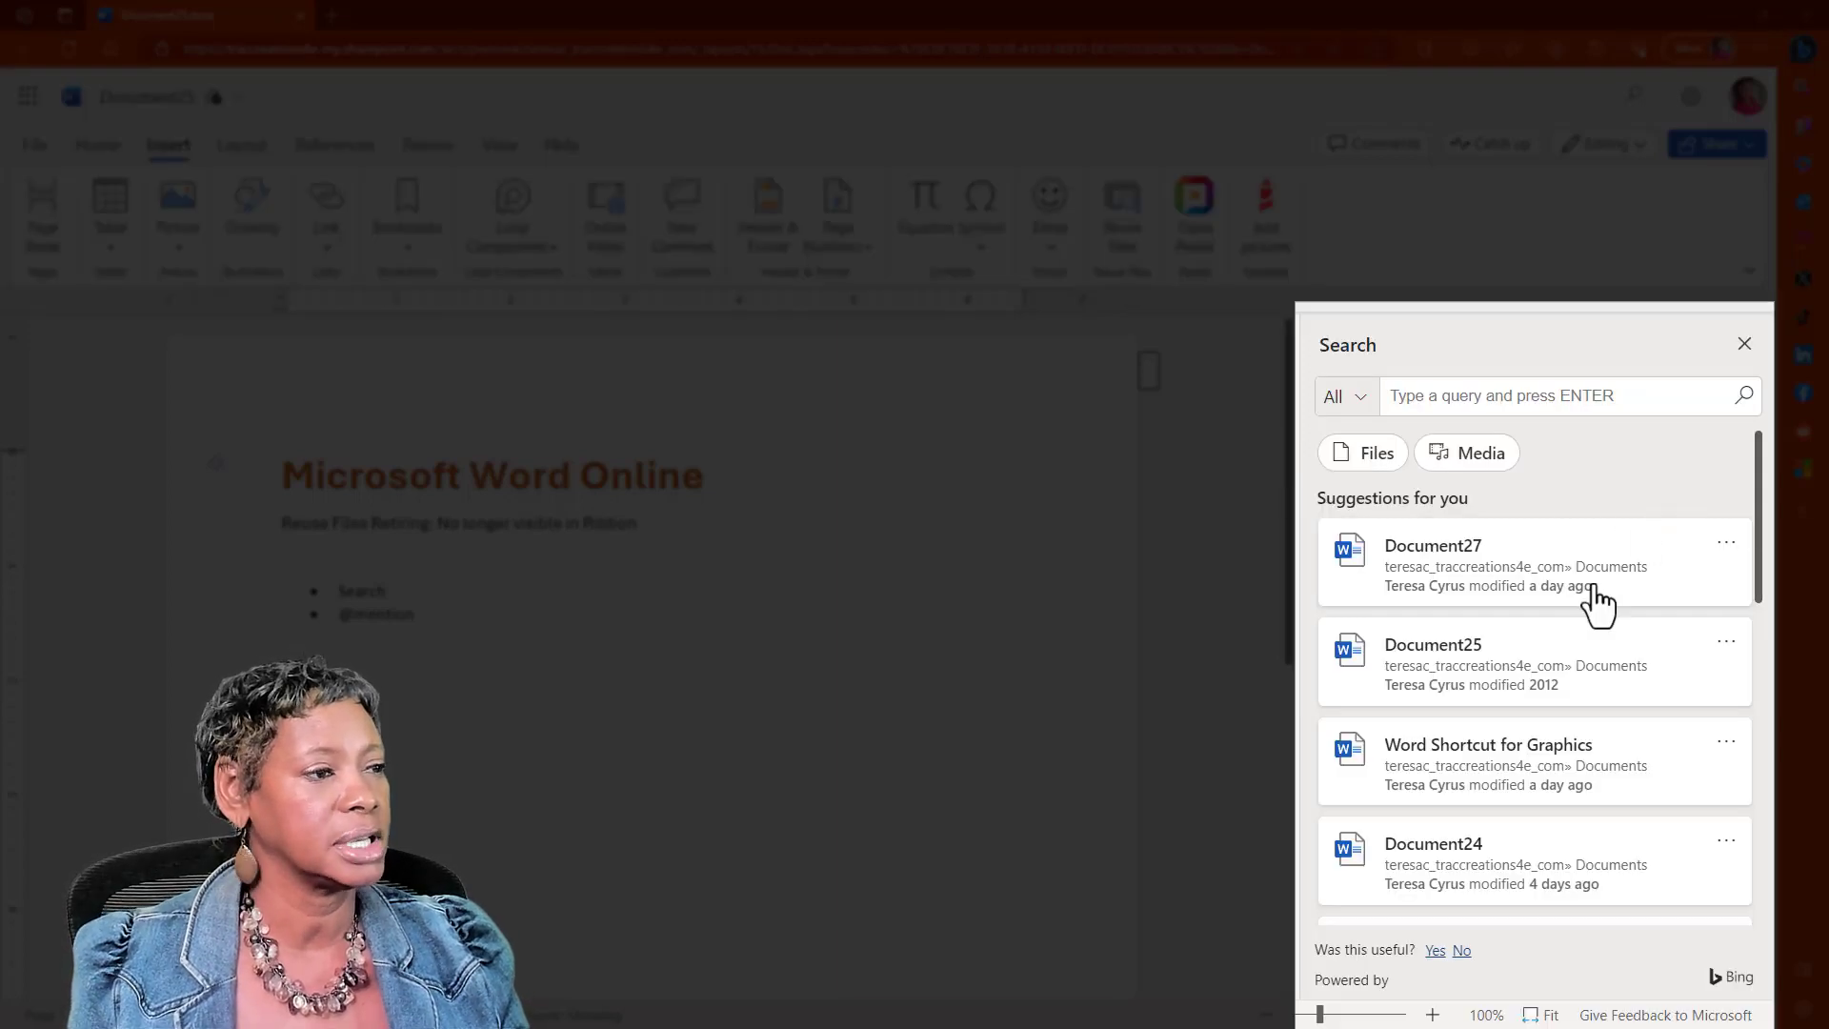
Preview Document24's Sales Marketing image from the search results, then close the Search pane
click(1726, 545)
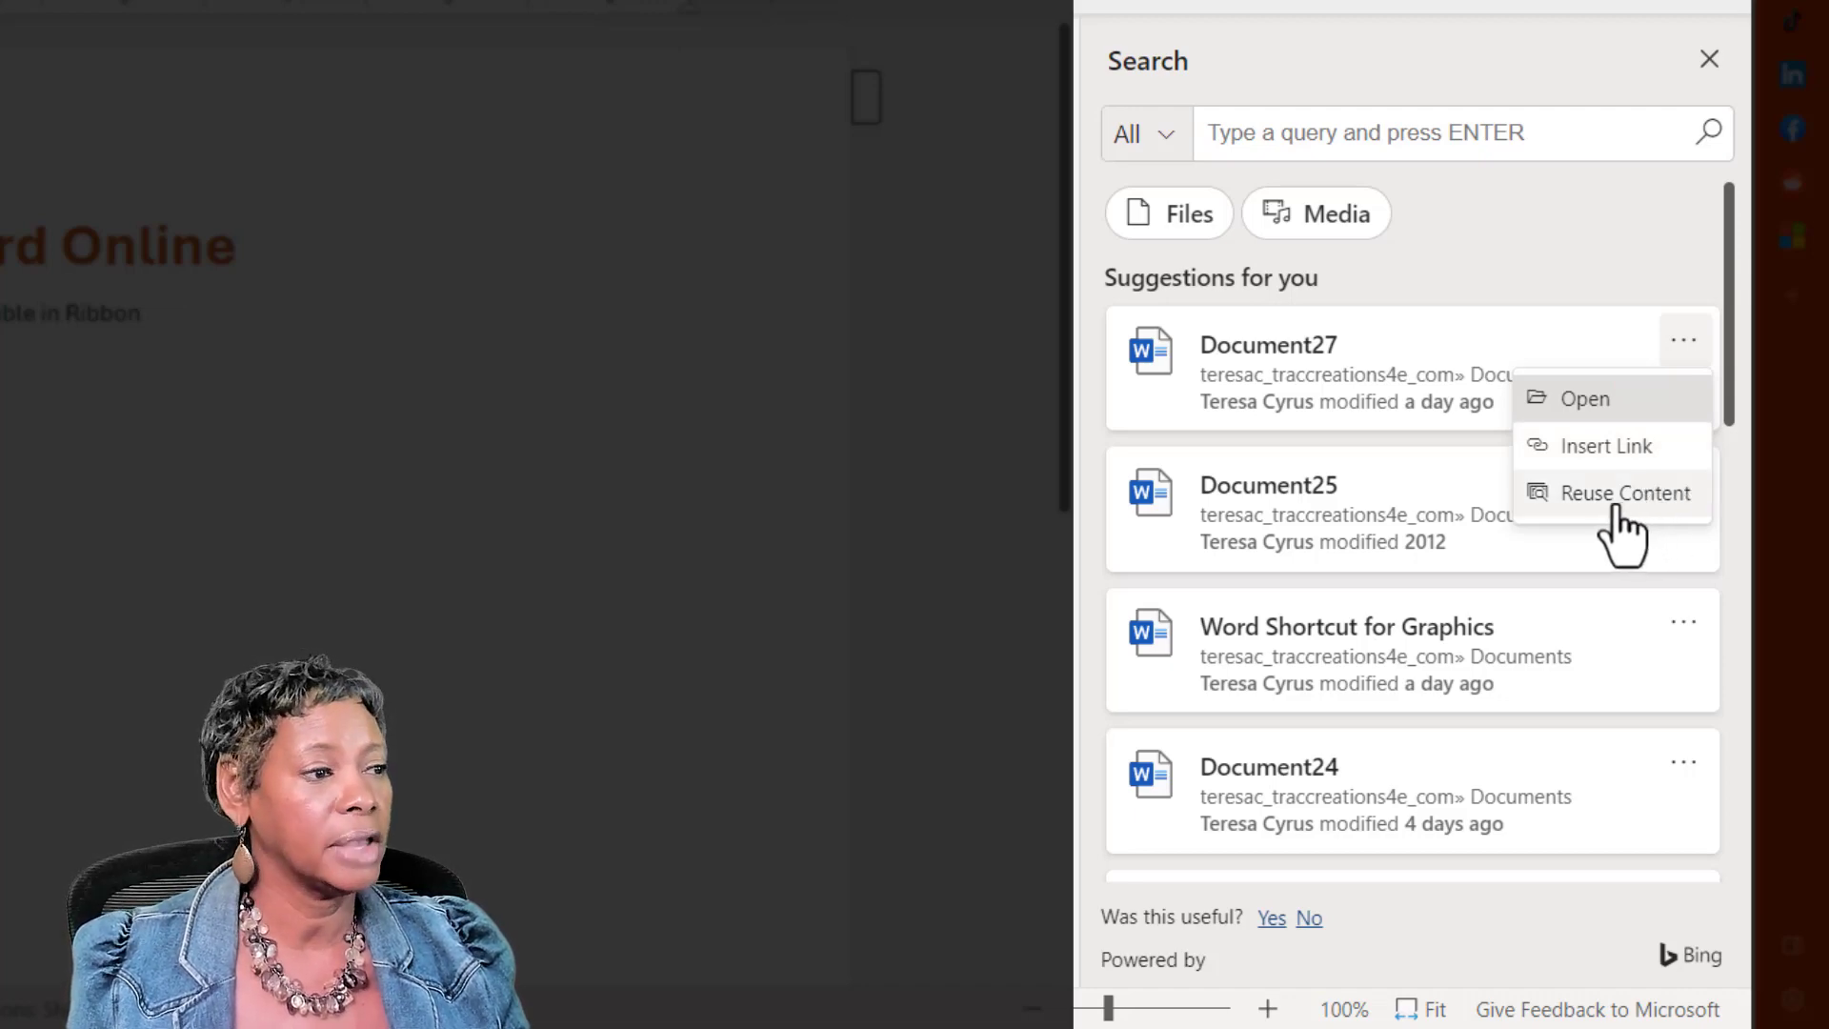
scroll(1375, 714, down, 2)
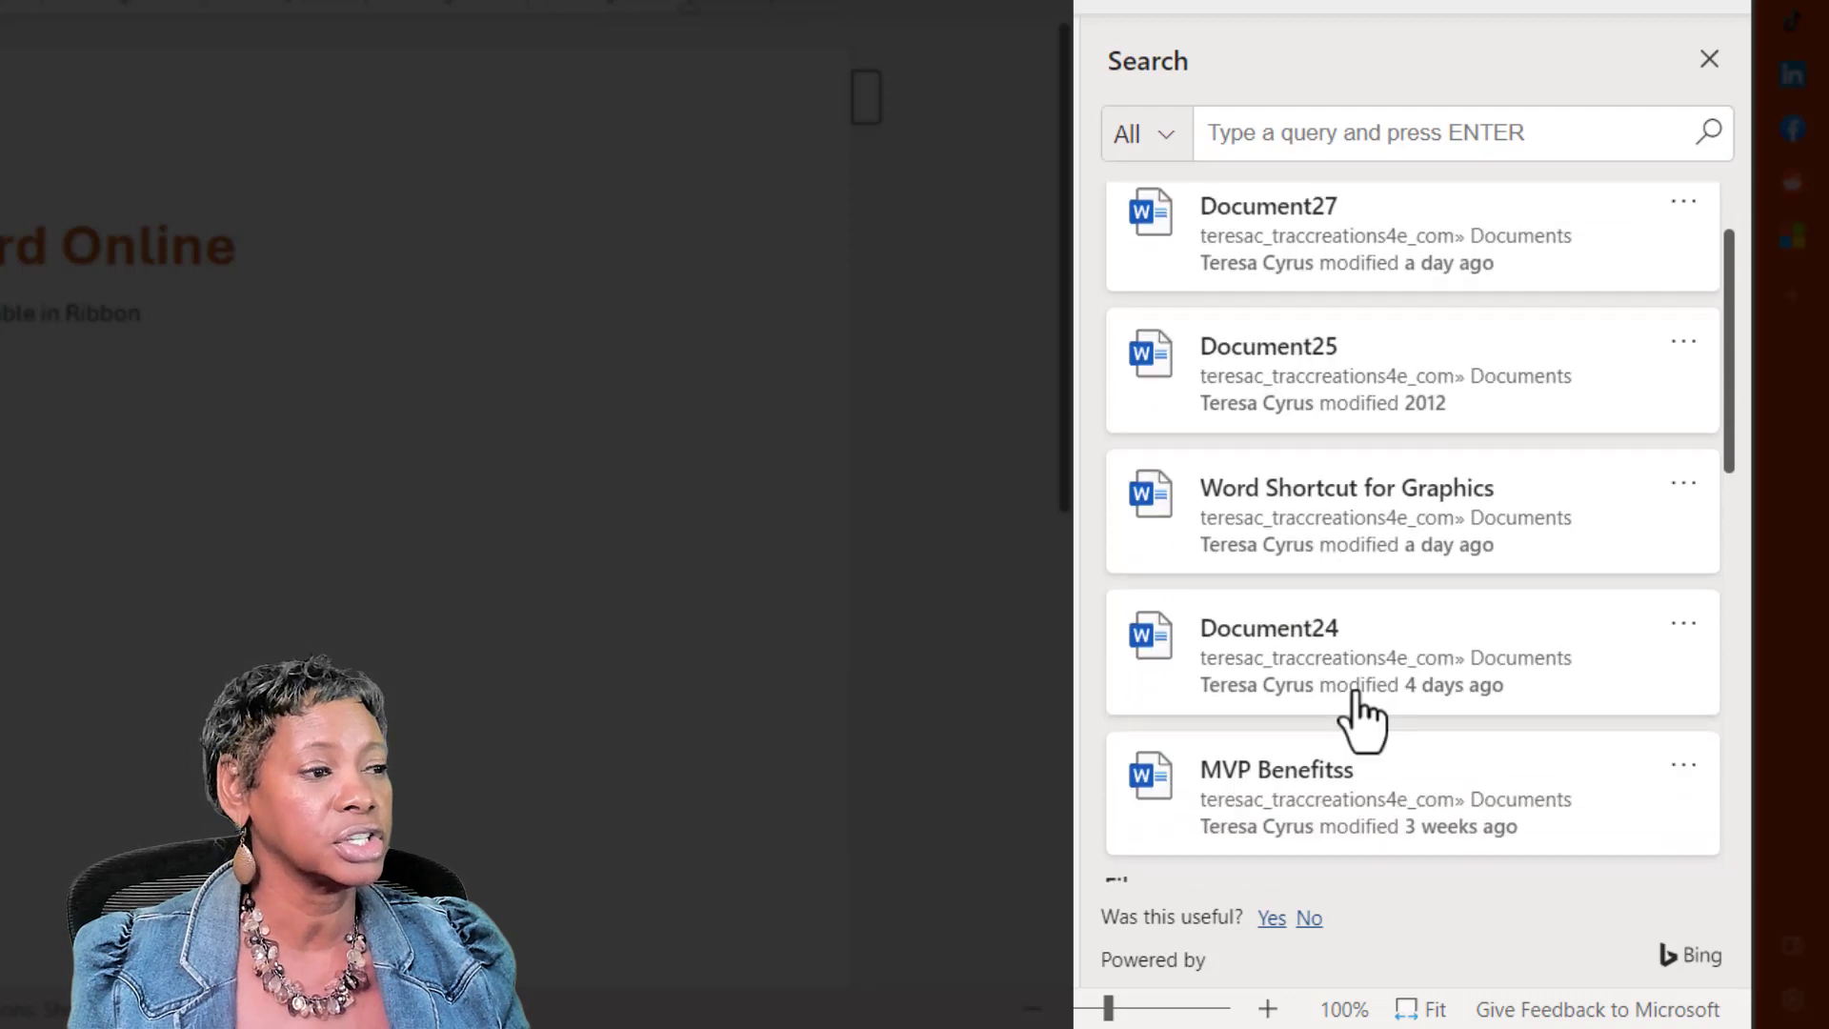
click(1326, 665)
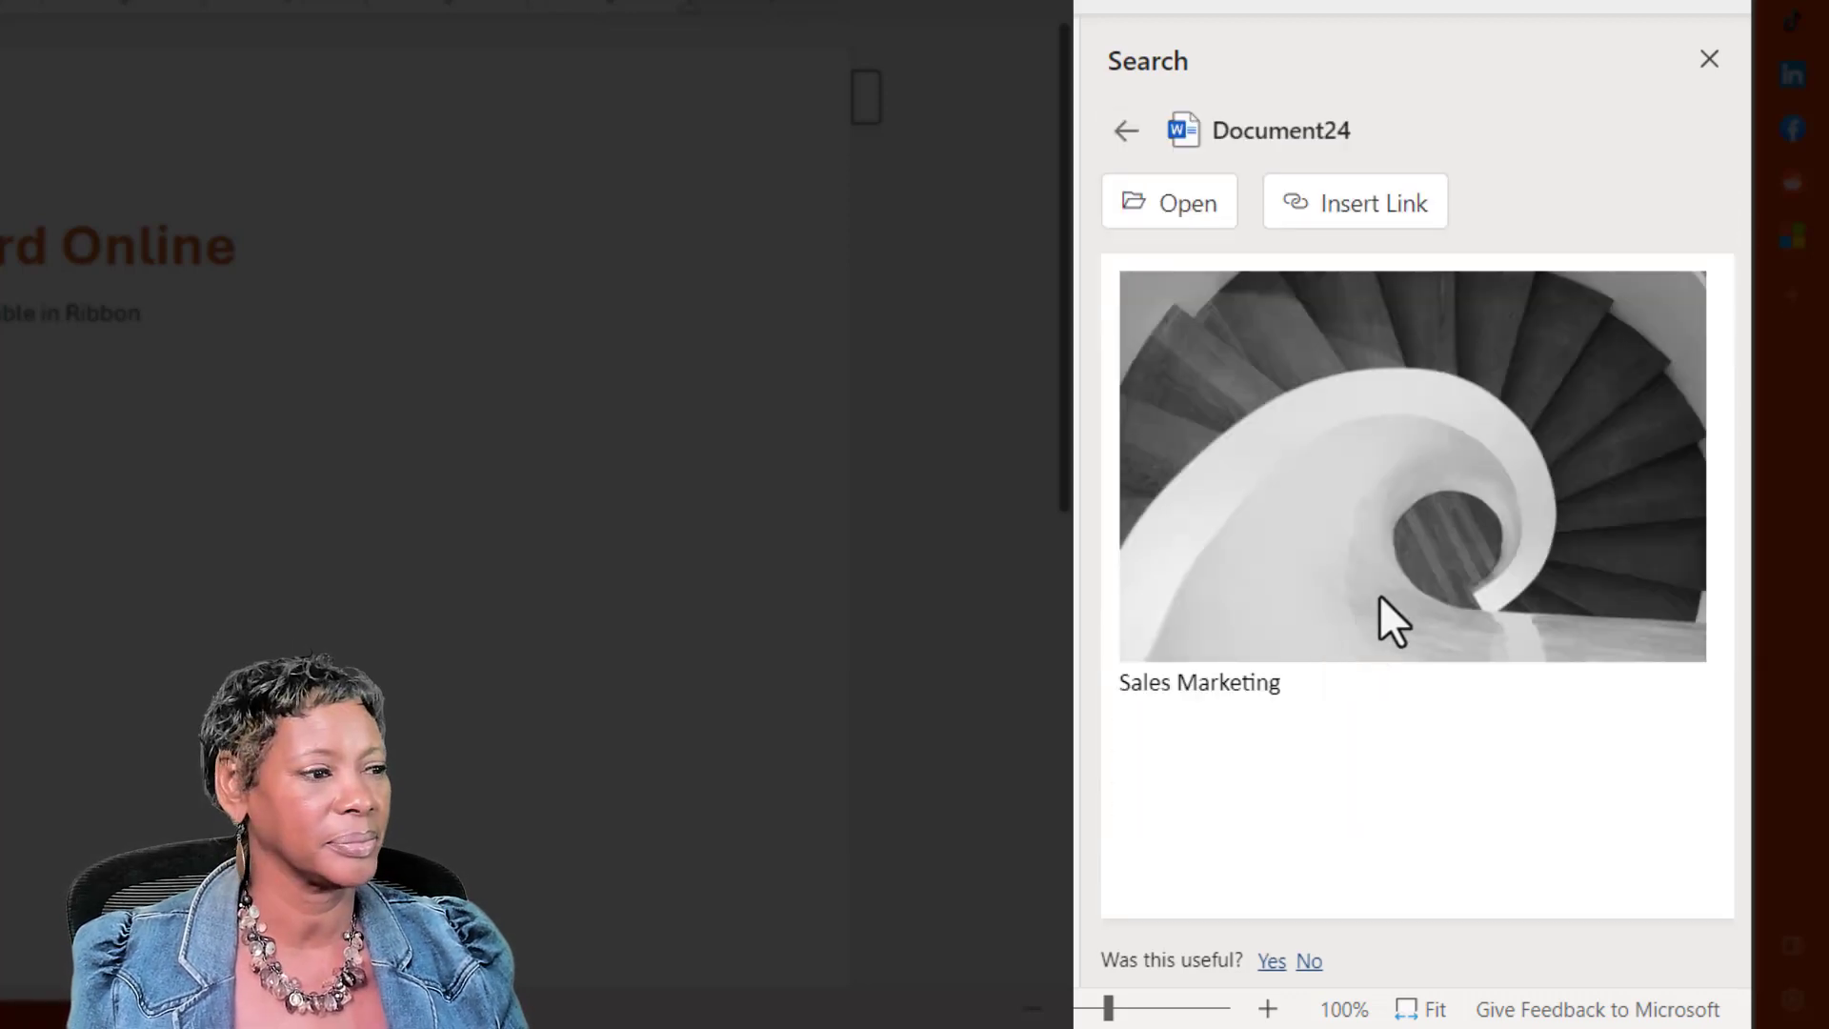
mouse_move(1446, 466)
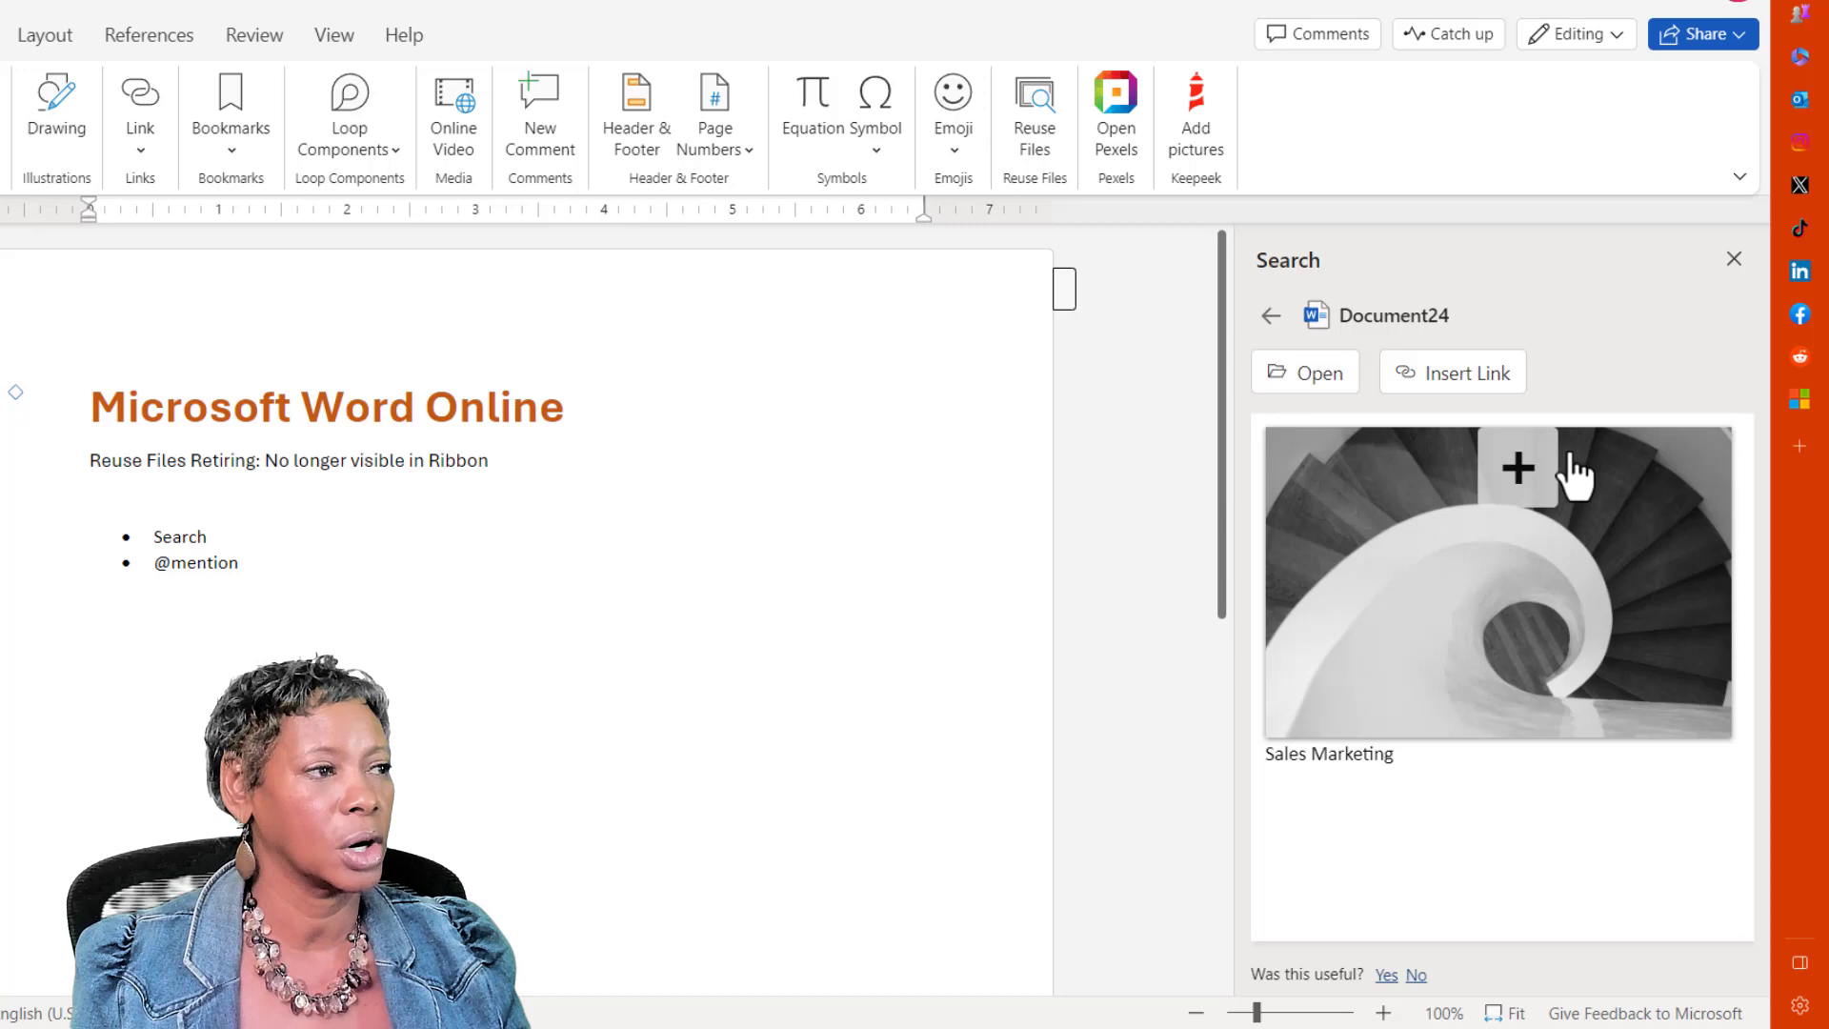
click(1734, 259)
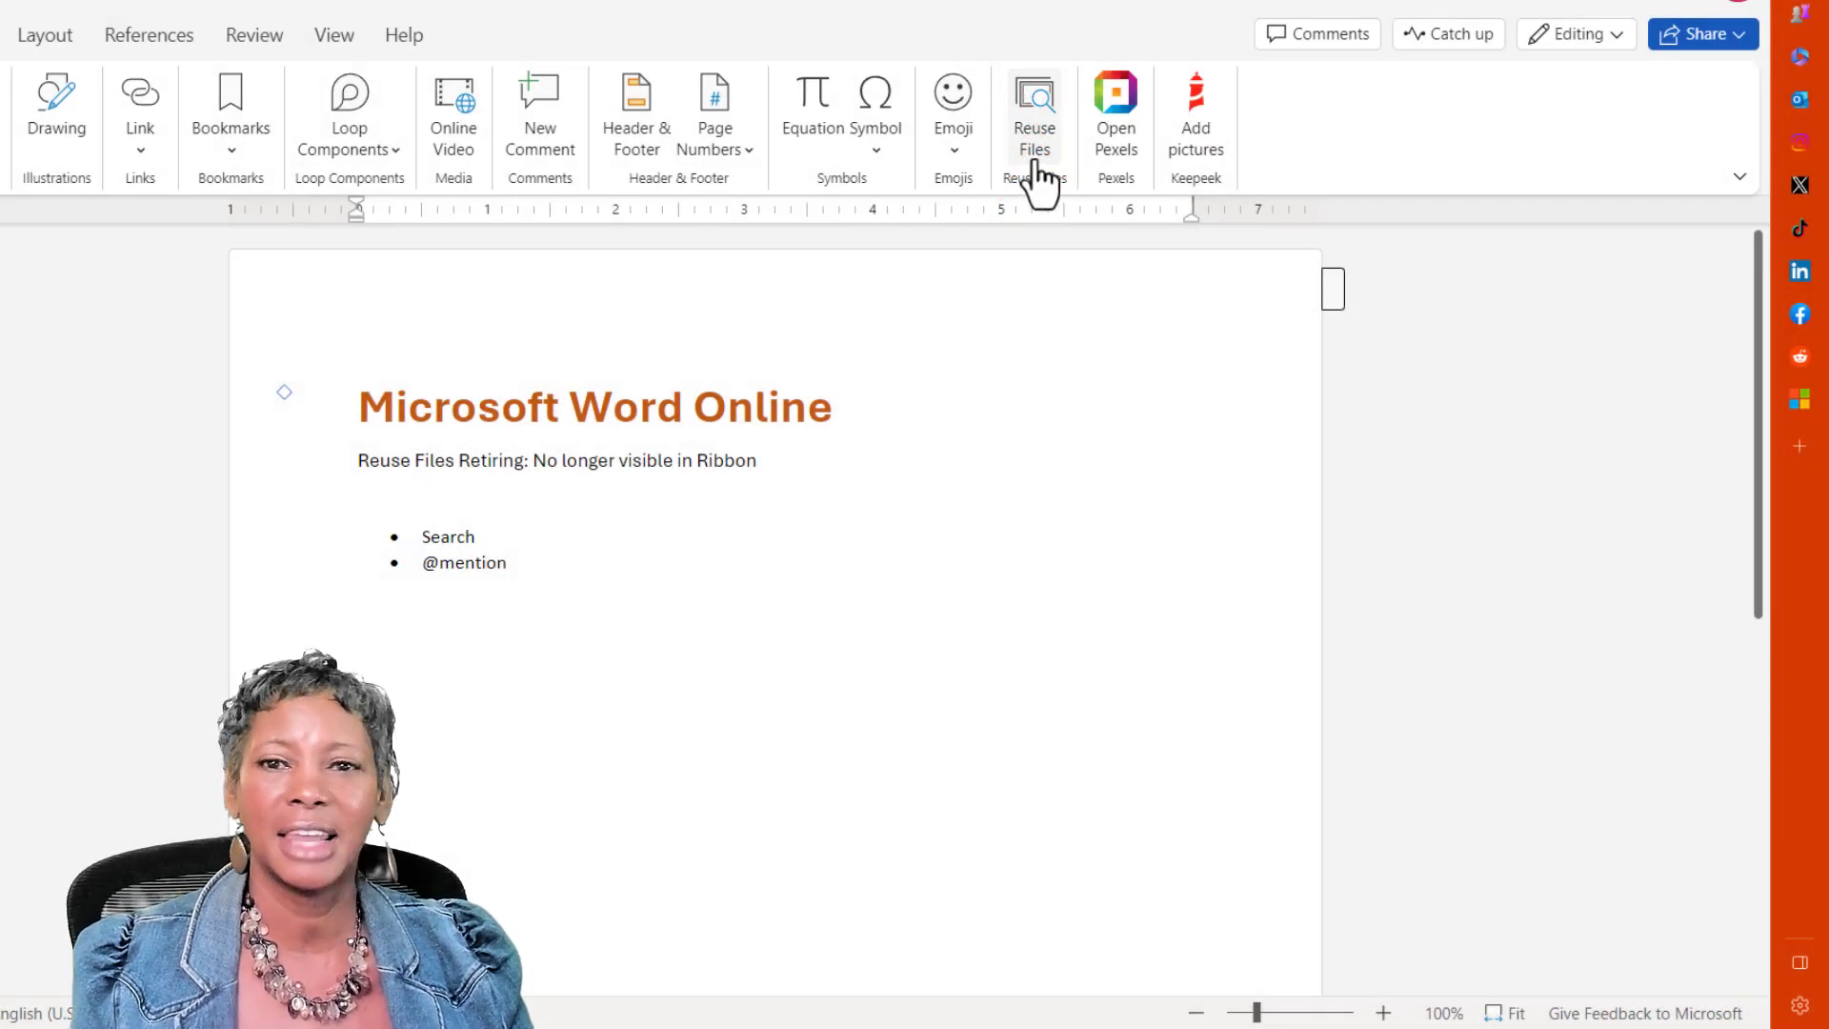
Reload the page and enter 'document' in the Search (Alt+Q) box to list suggestions
key(F5)
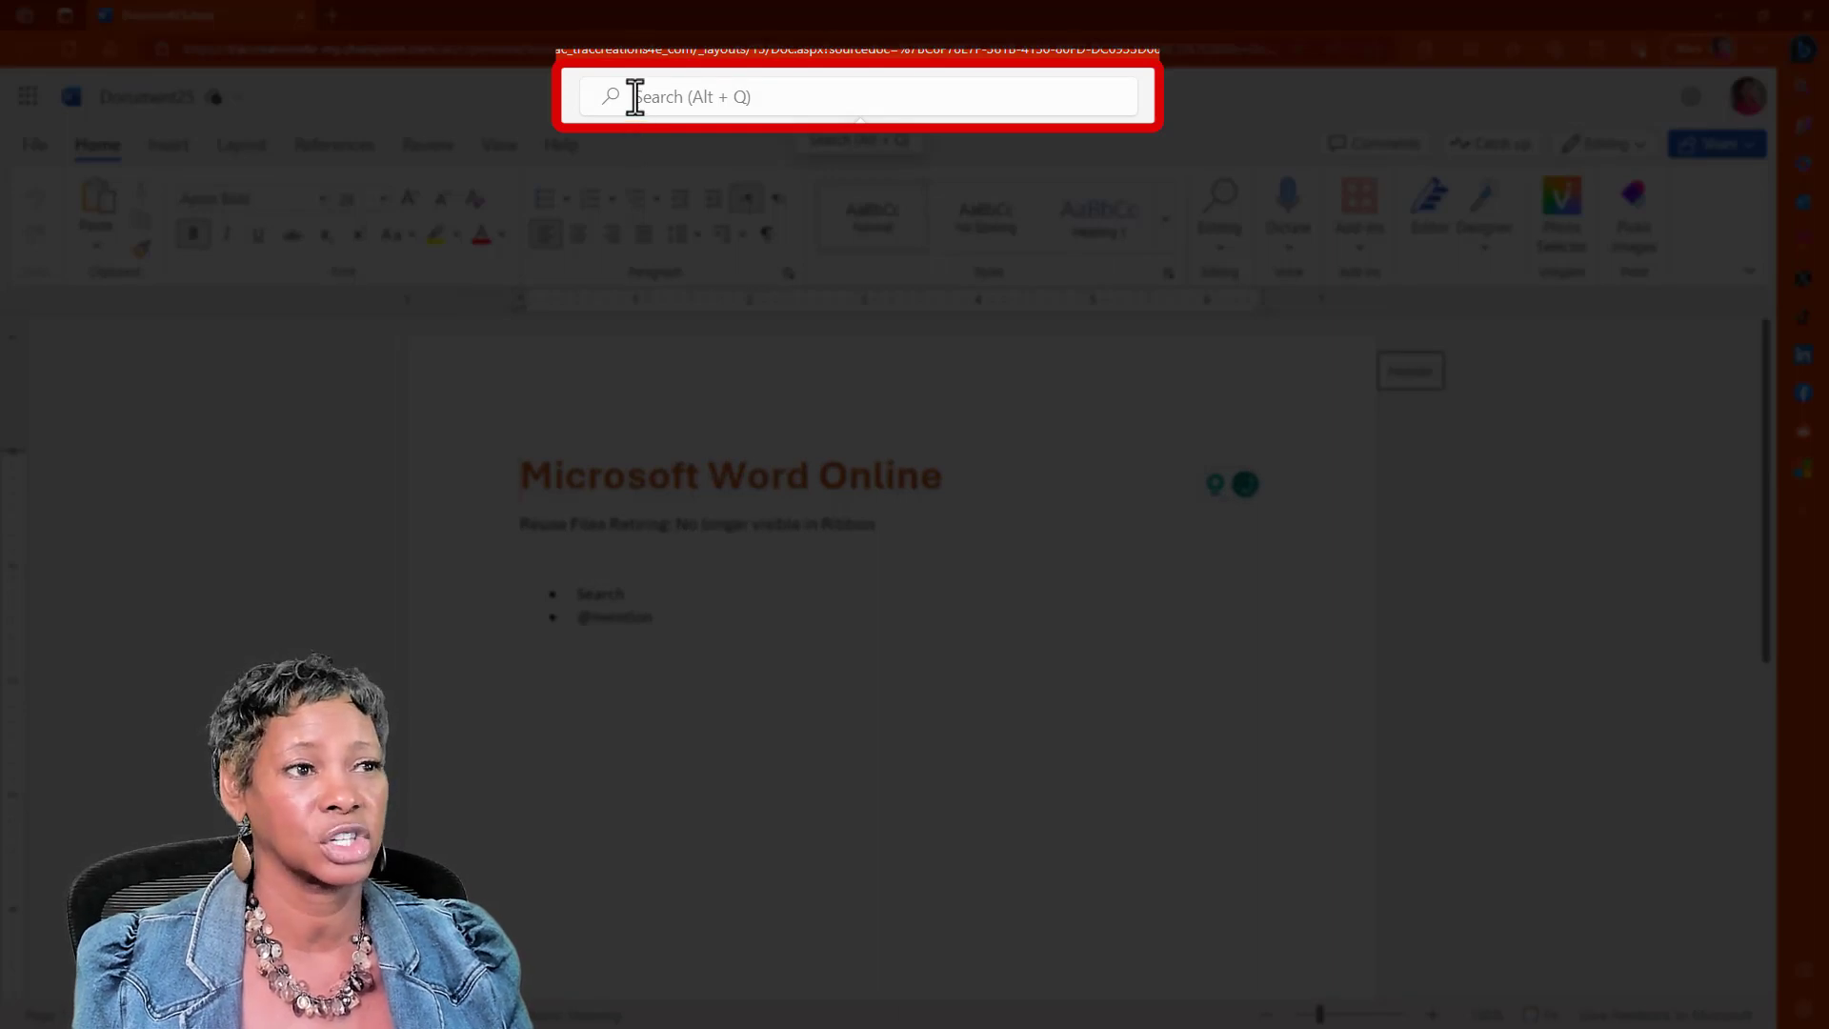
click(635, 96)
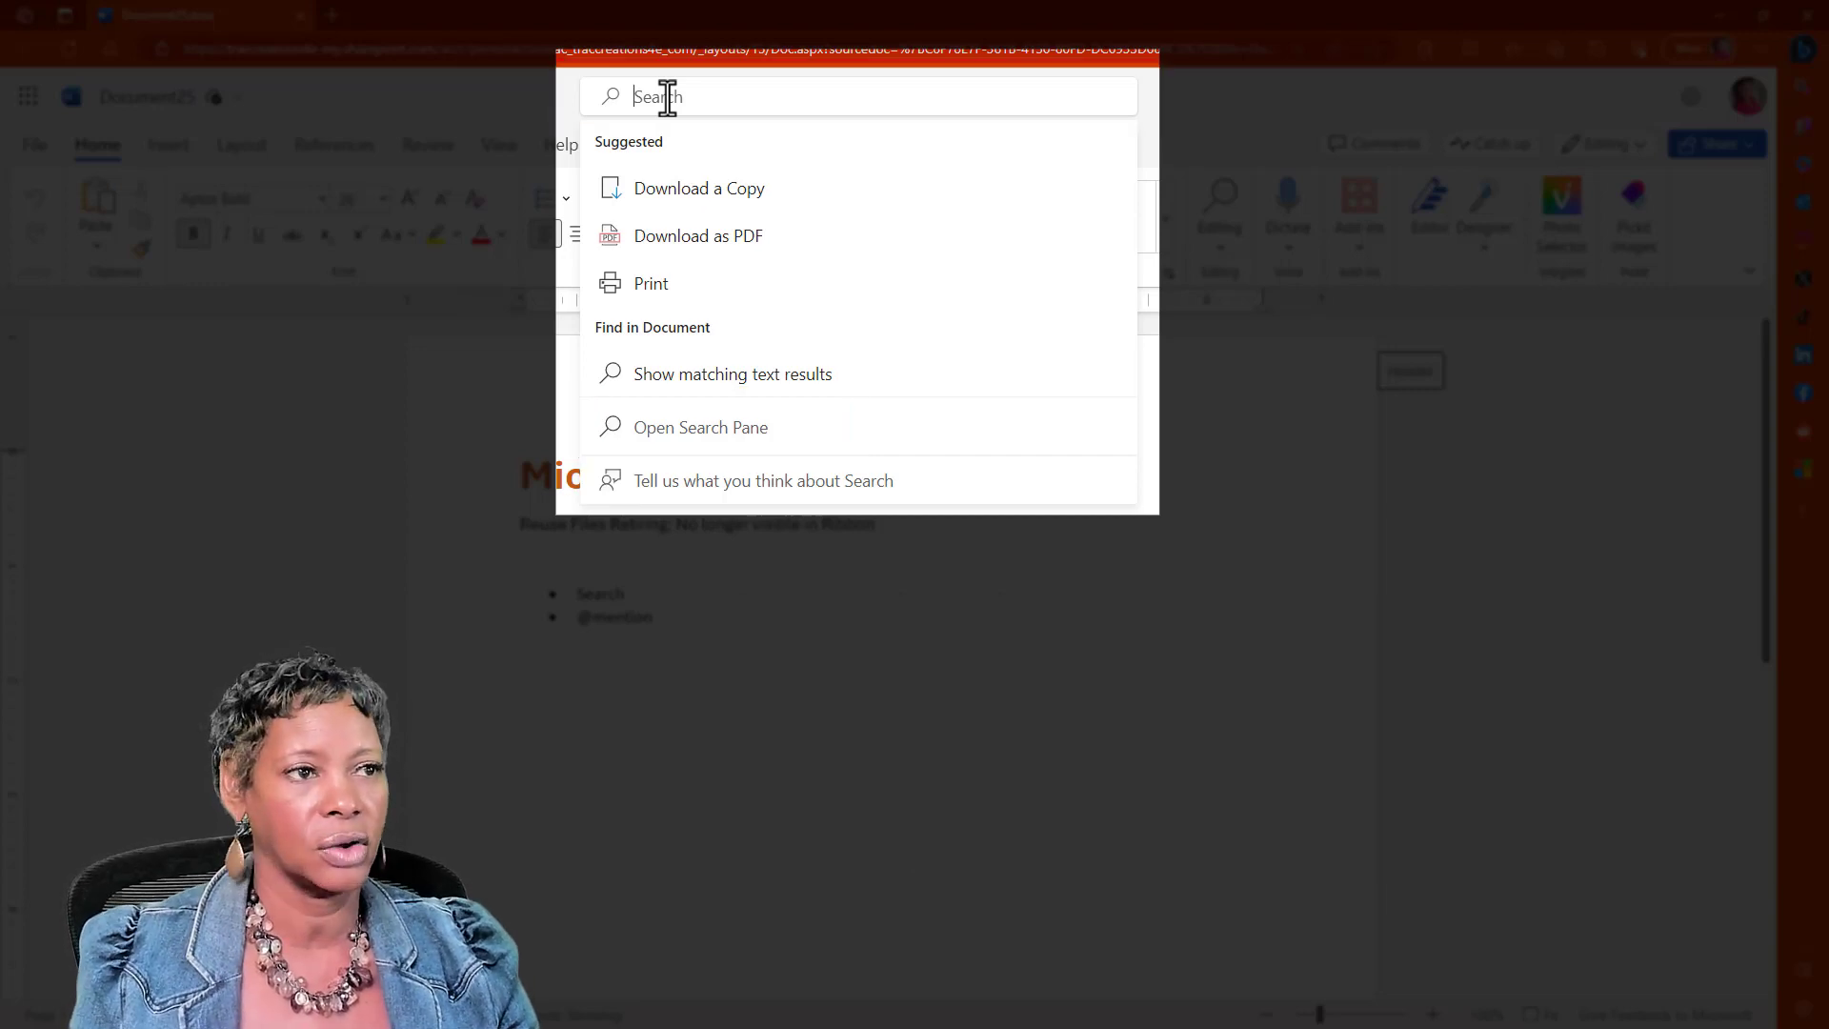
text(document)
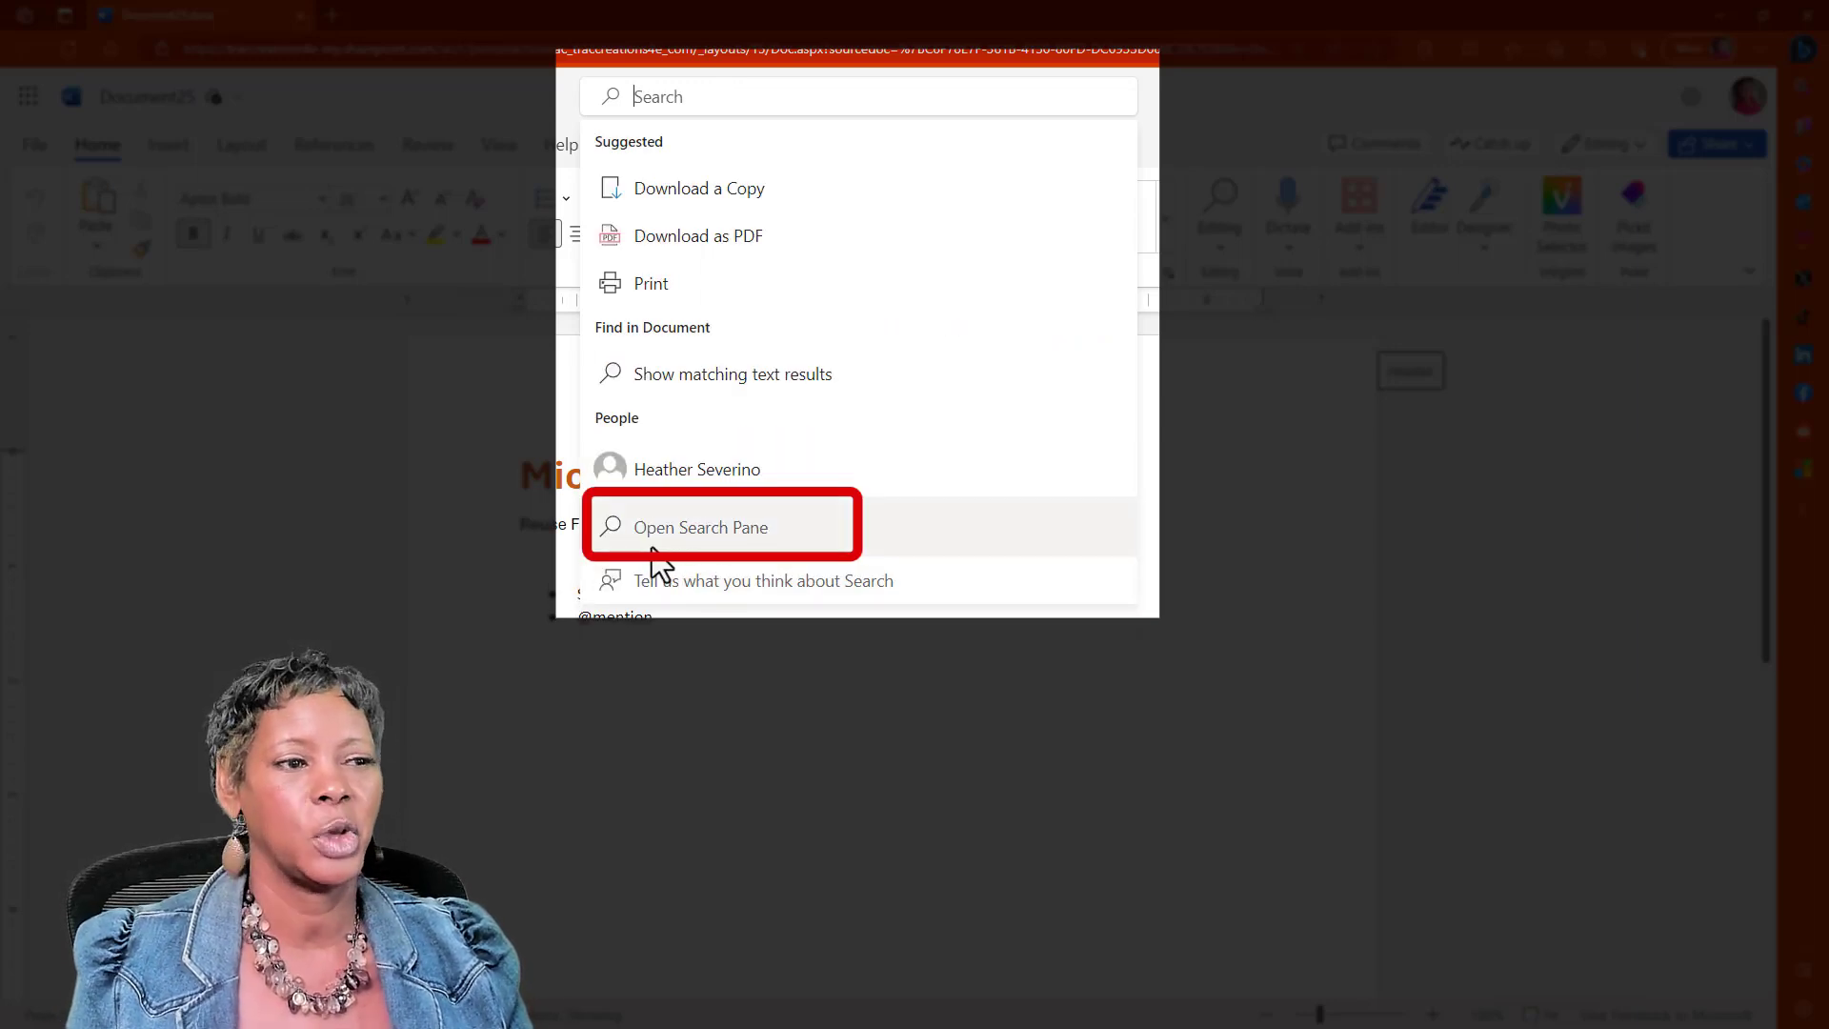
Open the Search pane from the suggestions, keeping its scope set to All
click(709, 527)
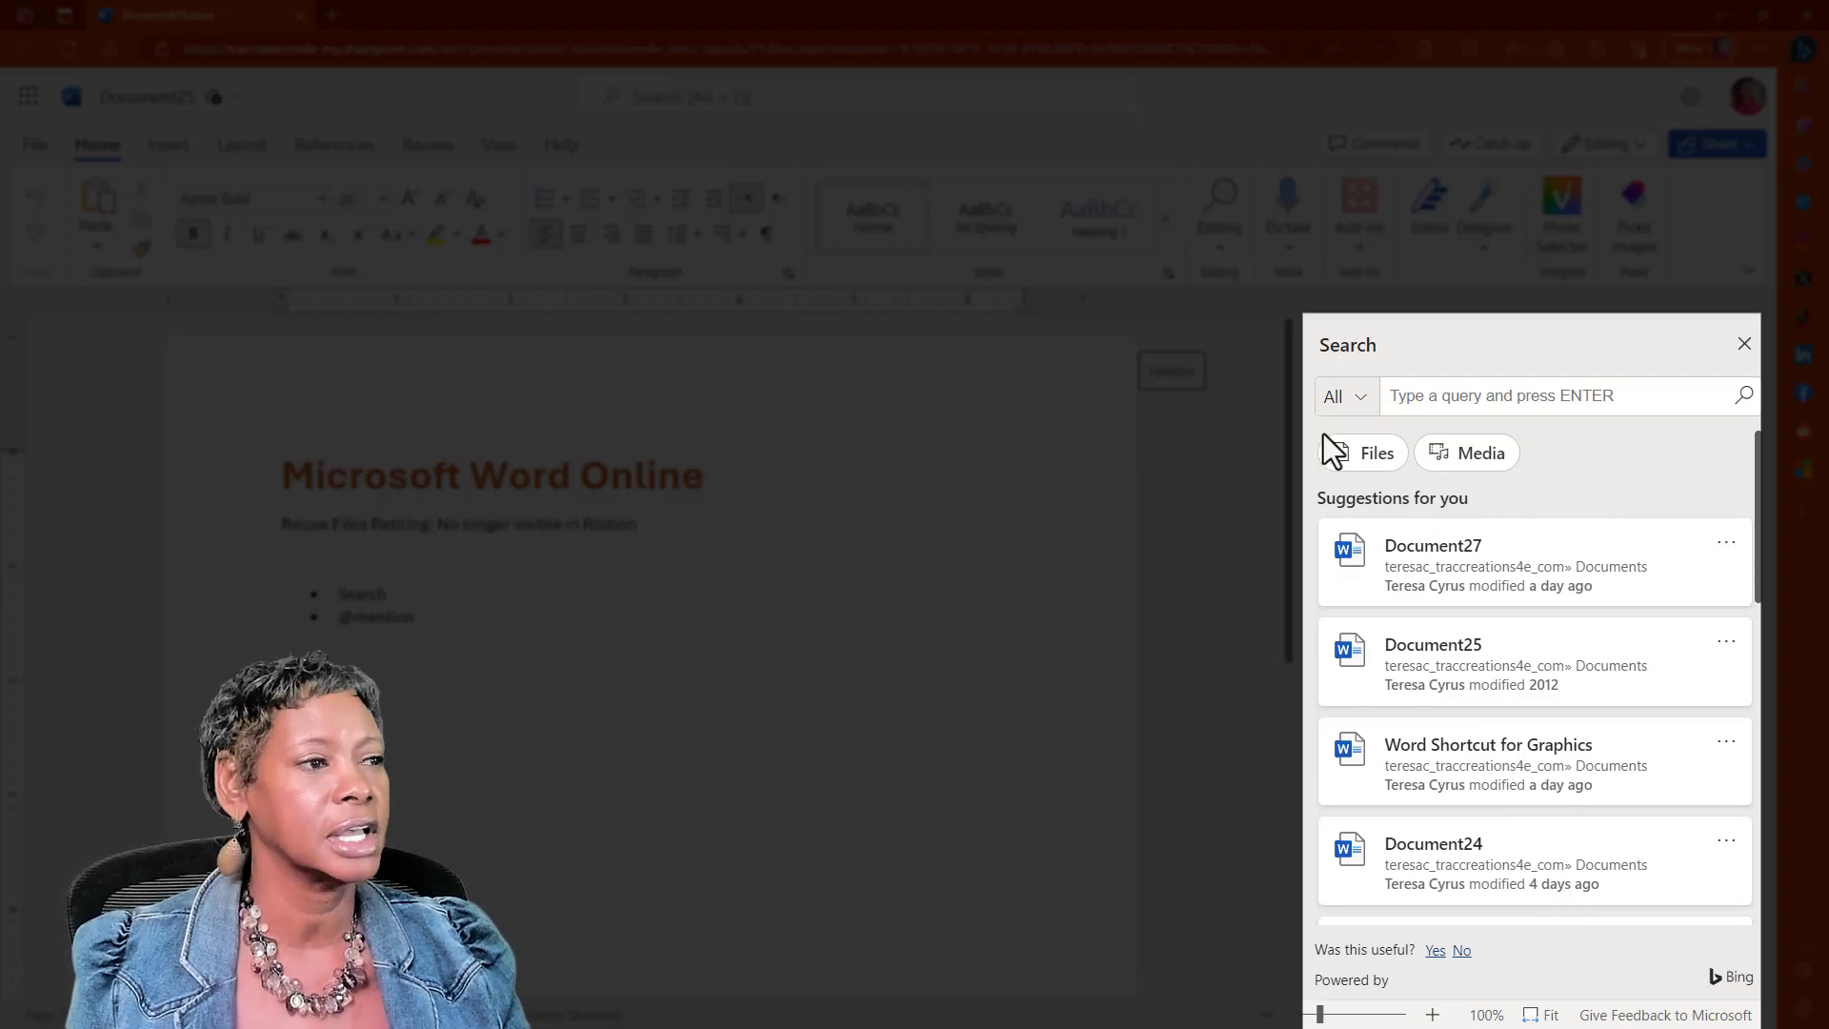
click(1363, 396)
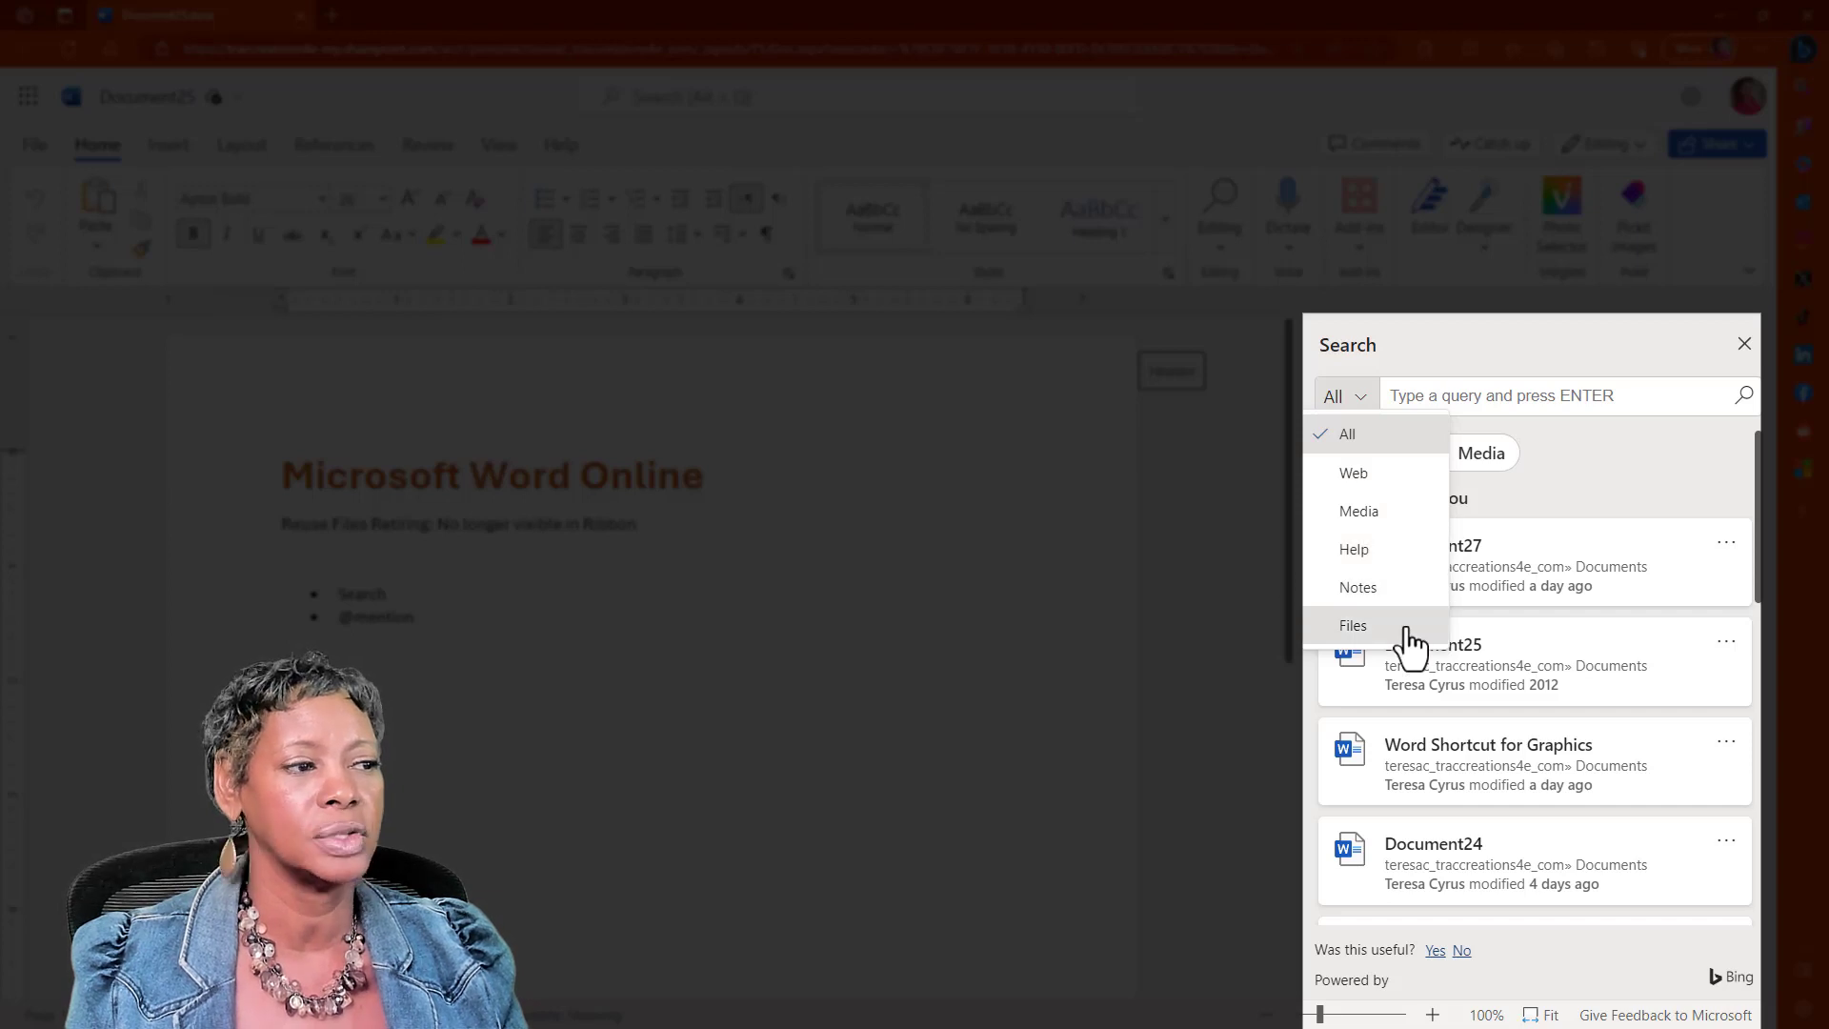
click(1492, 396)
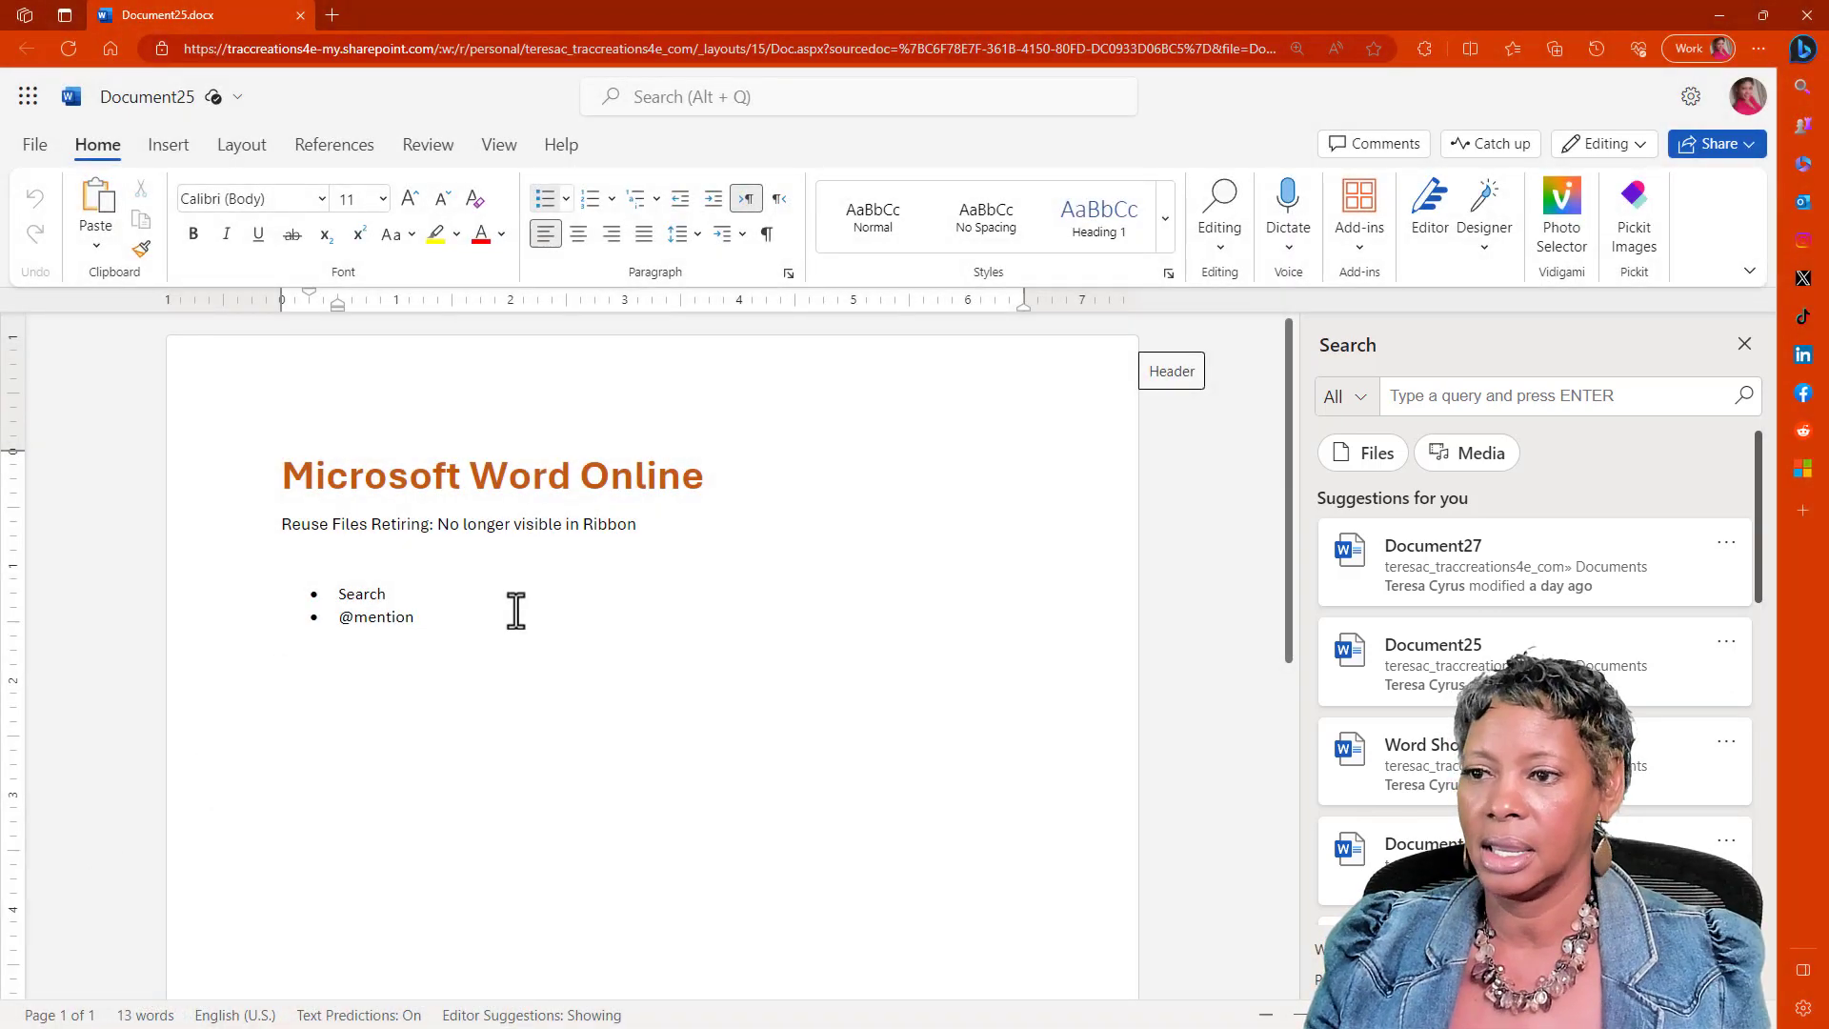
key(Return)
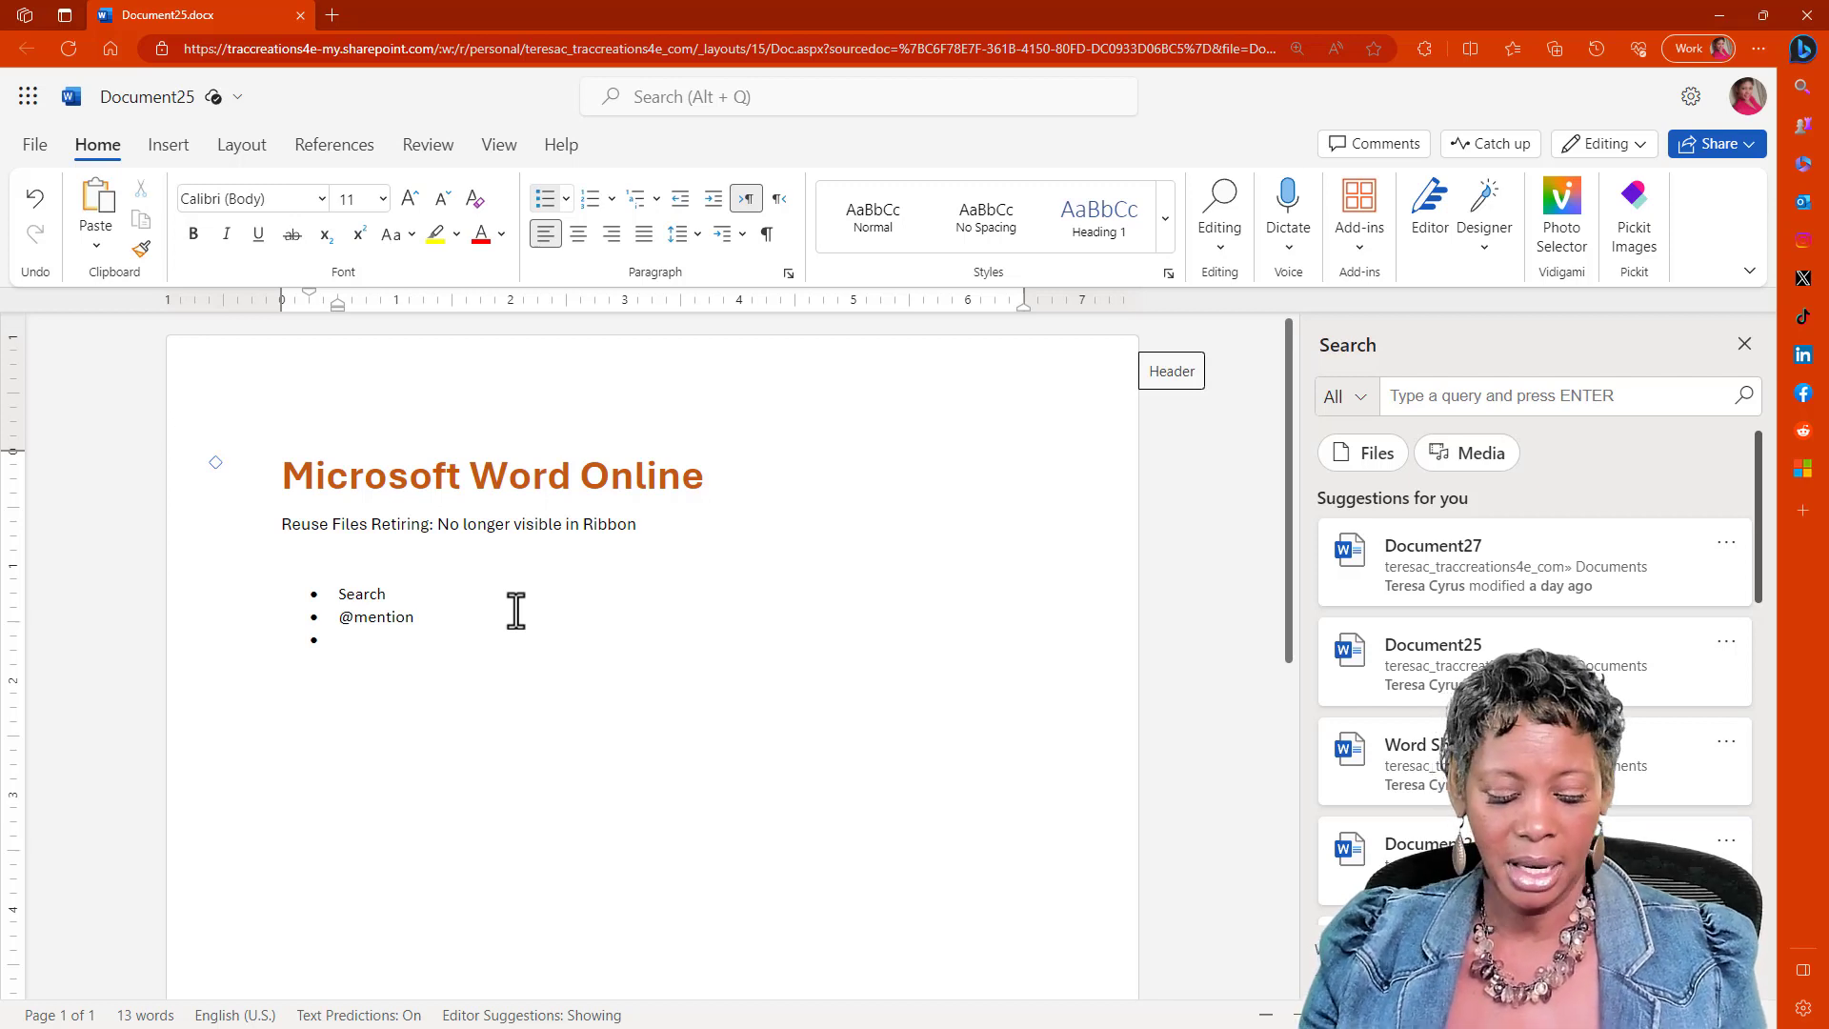
text(@)
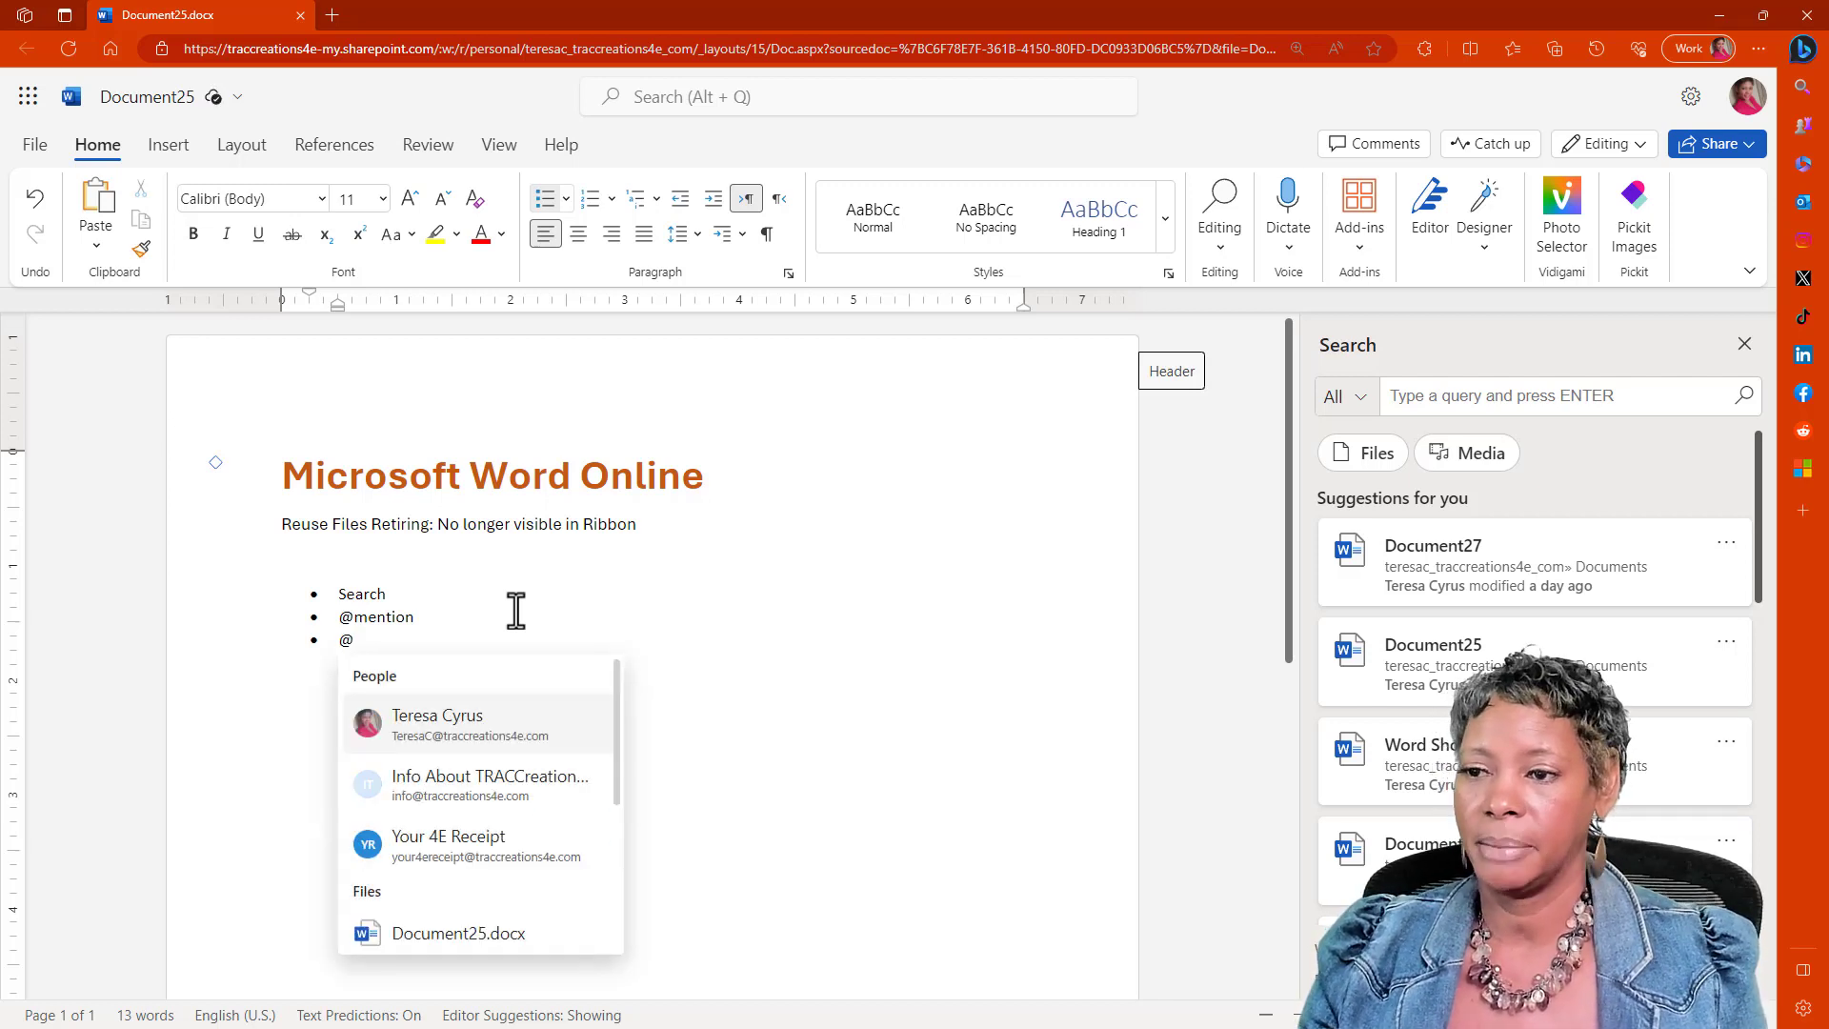
text(document)
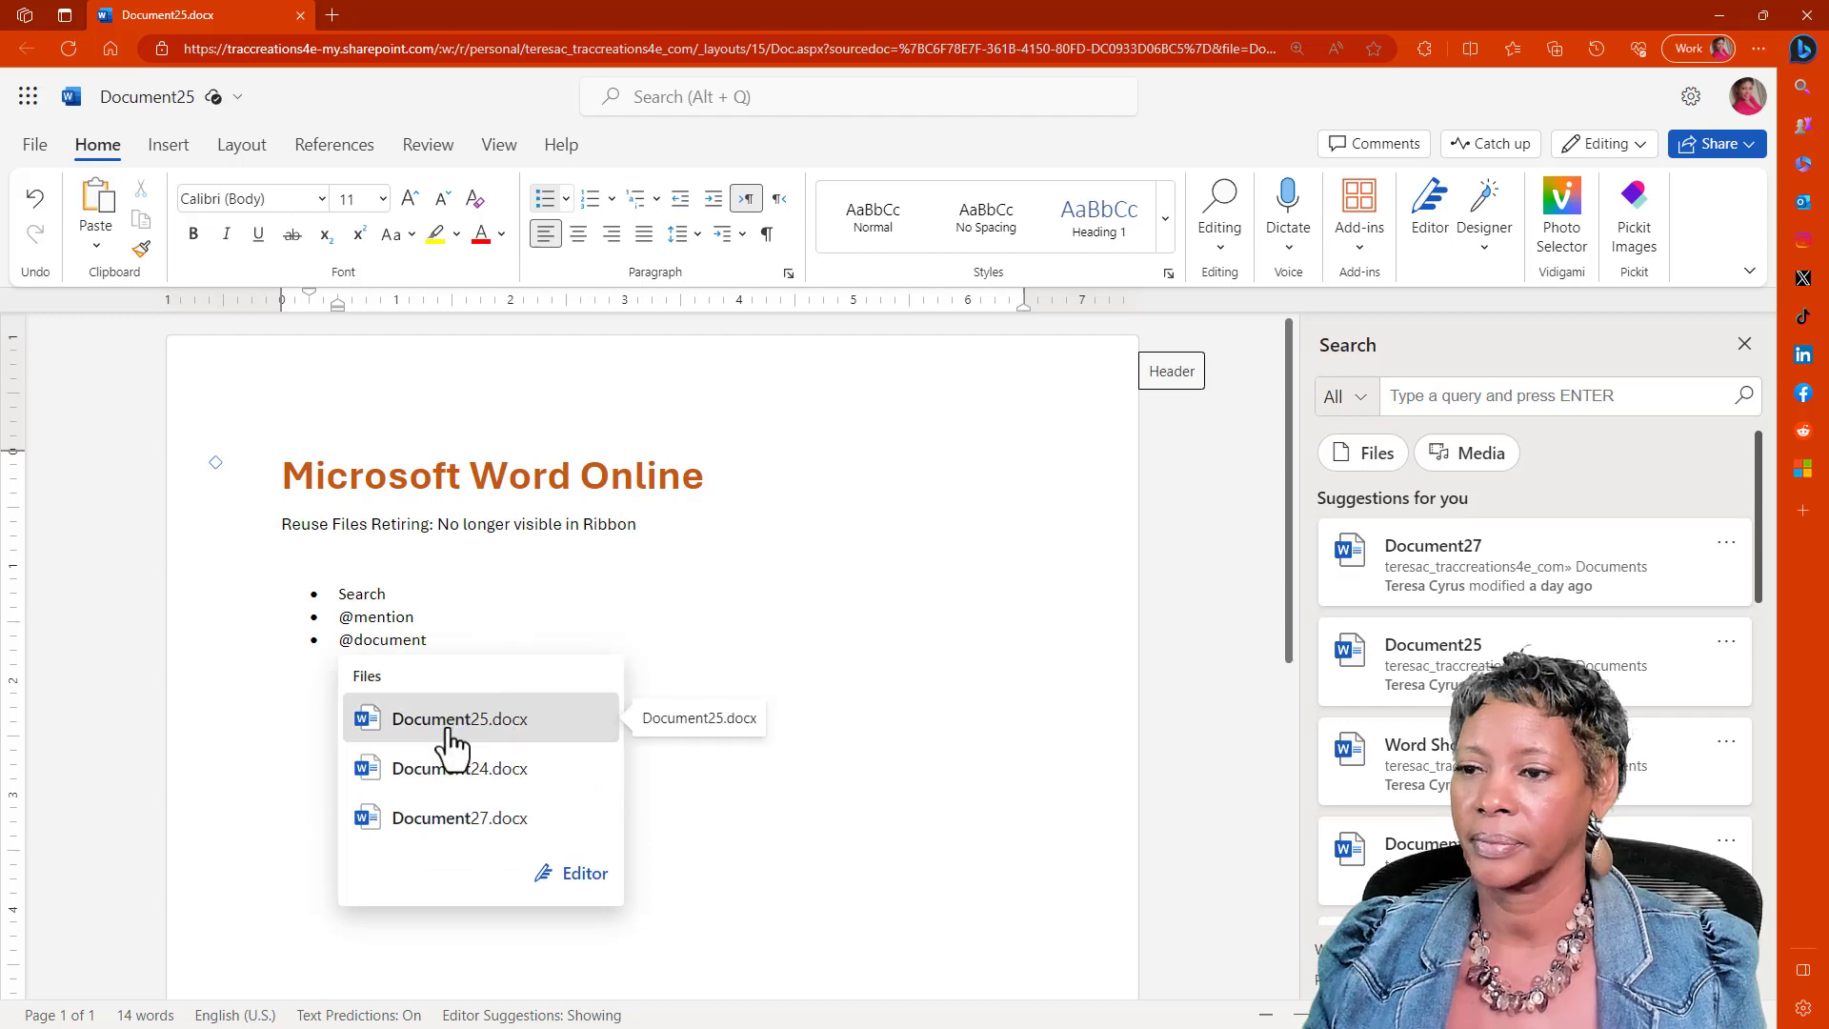
click(448, 724)
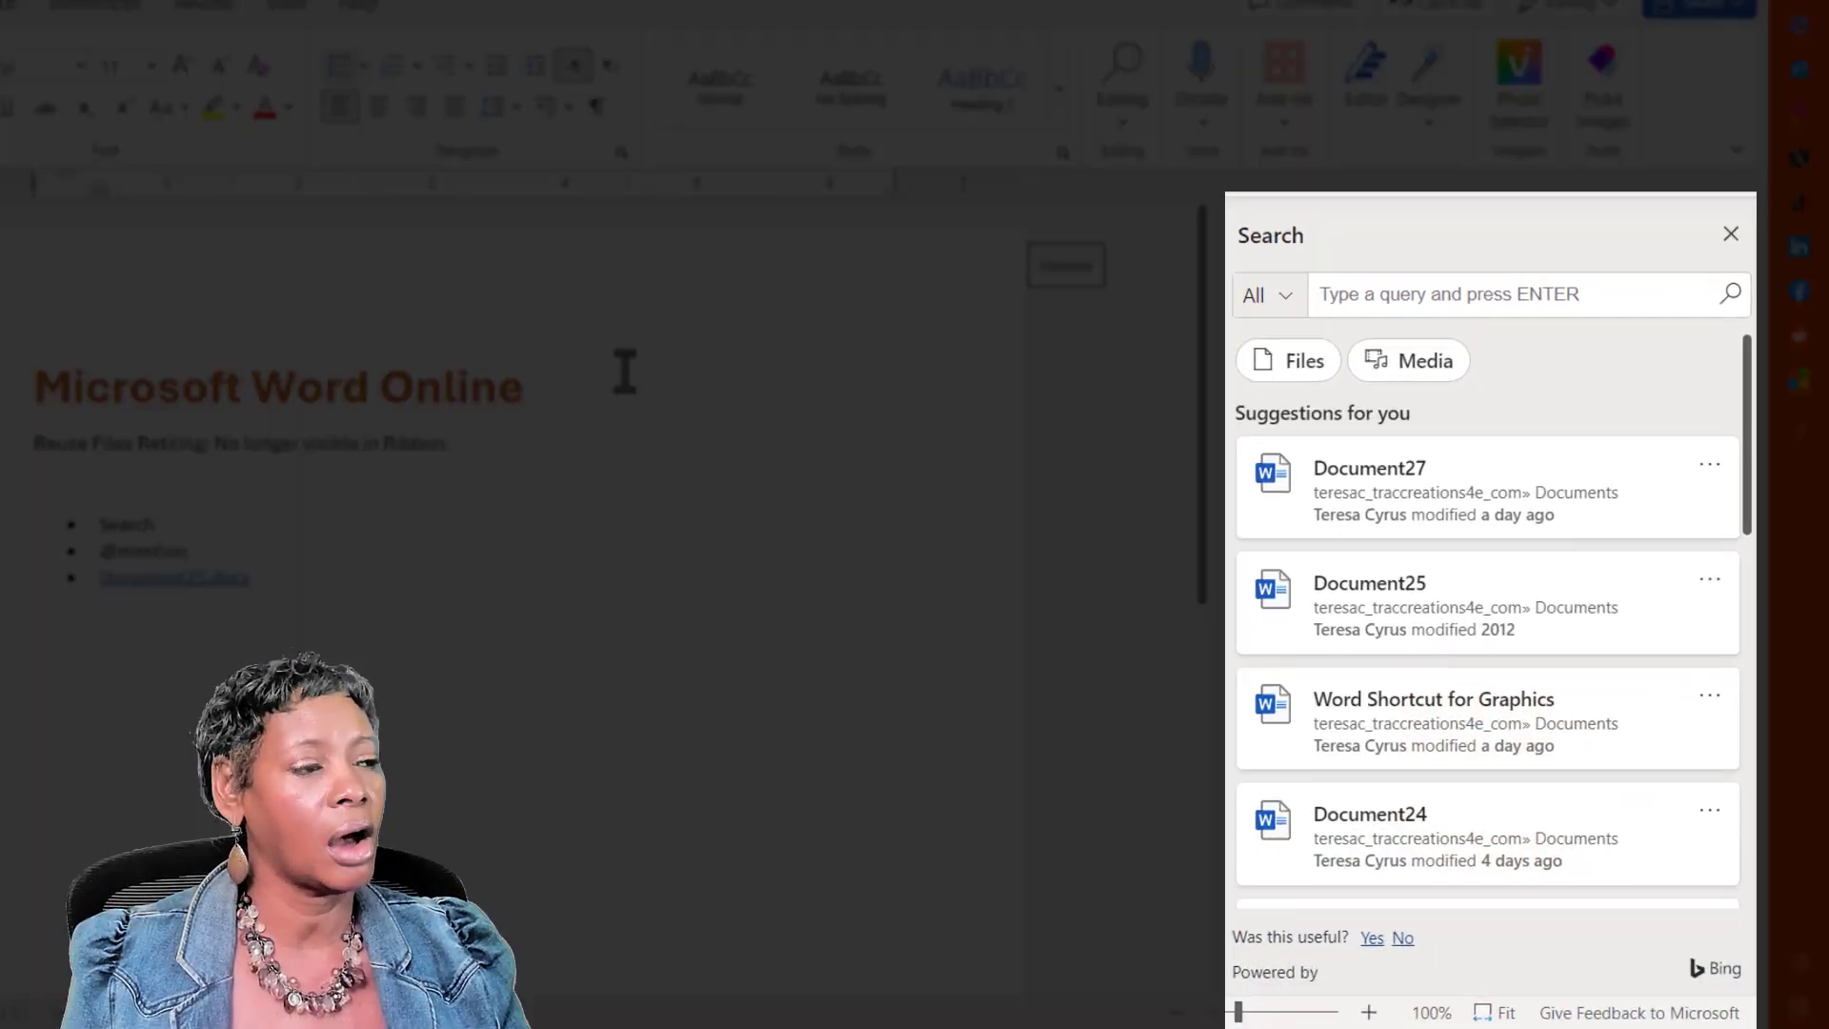
scroll(1274, 339, down, 3)
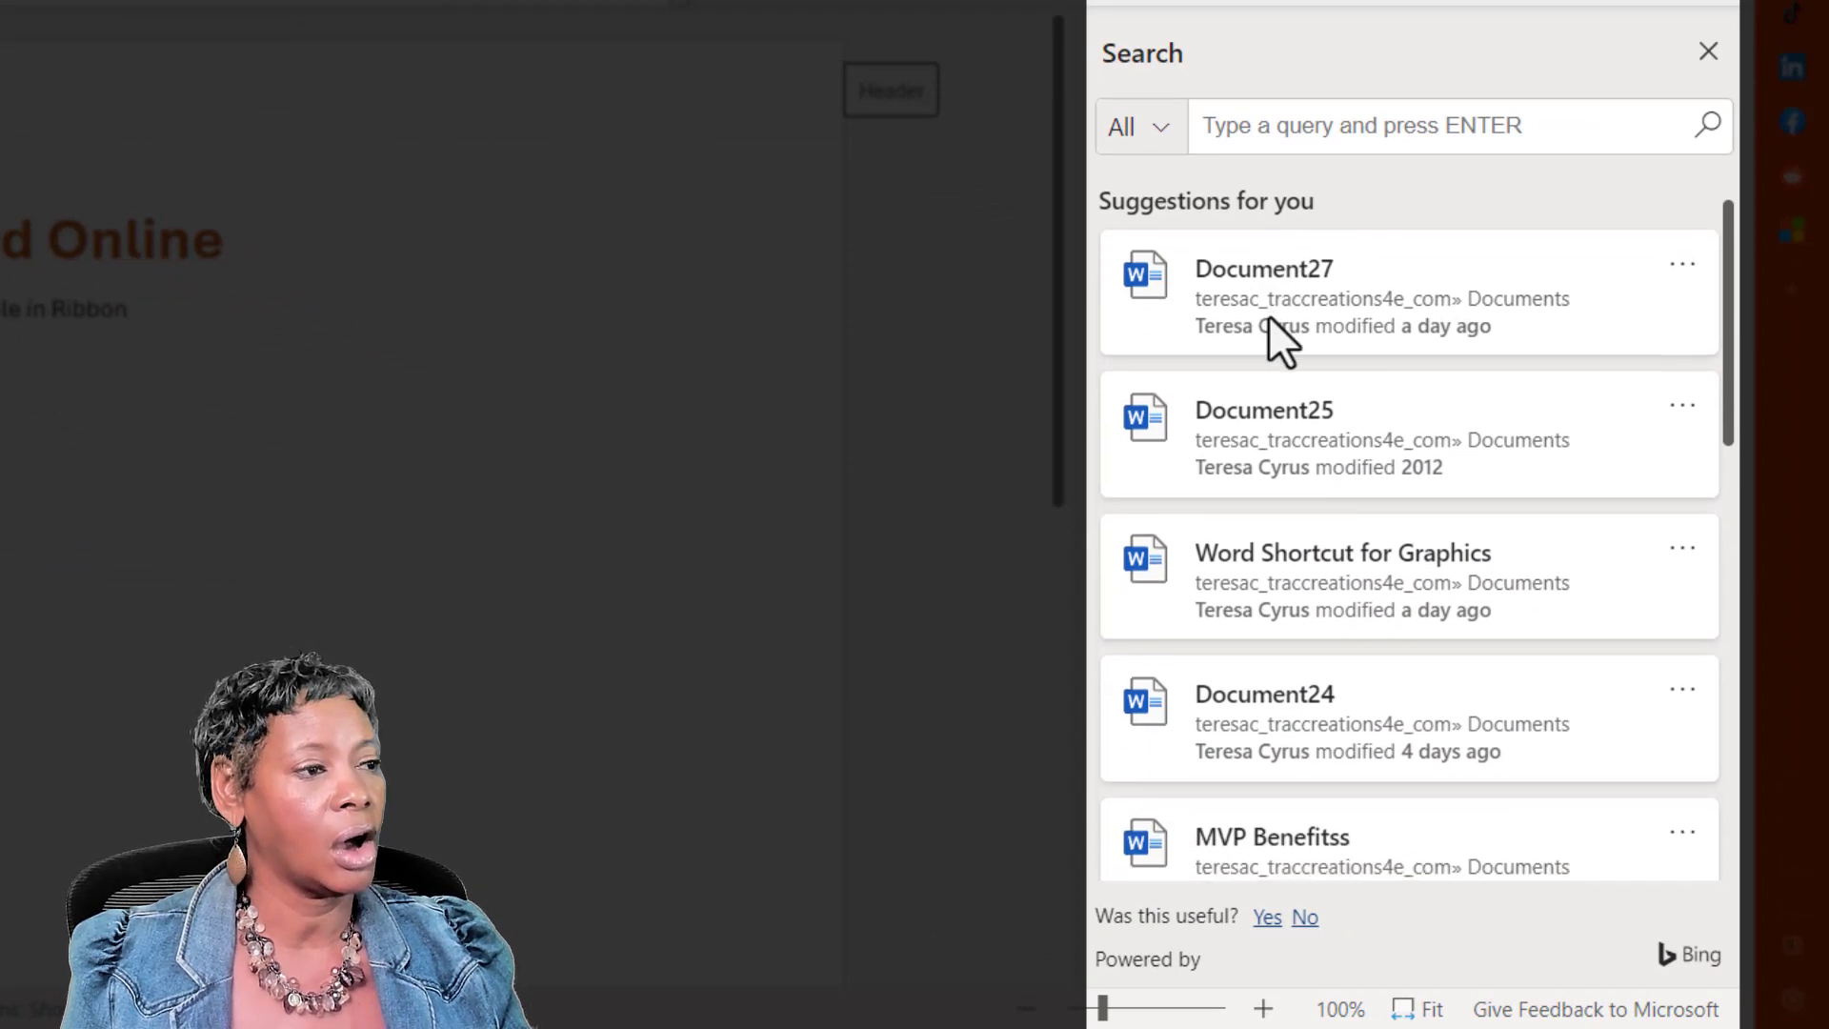
scroll(1256, 396, down, 5)
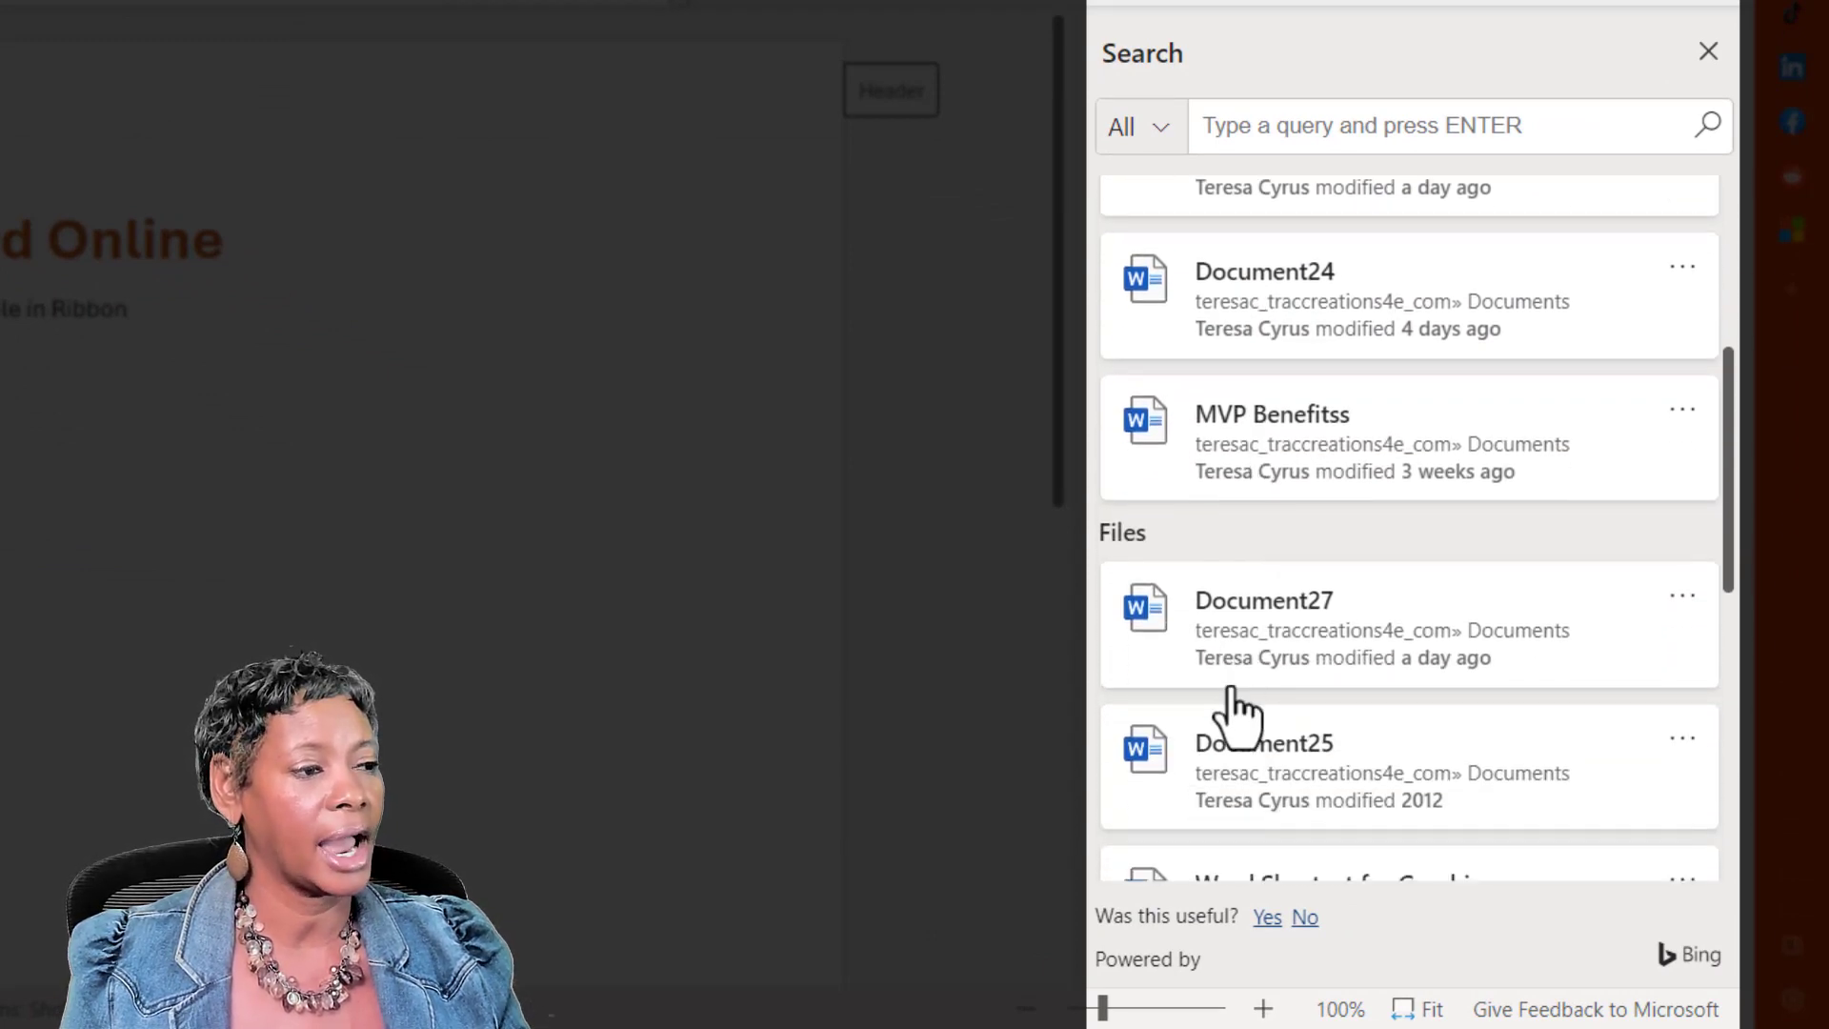
scroll(1231, 683, down, 1)
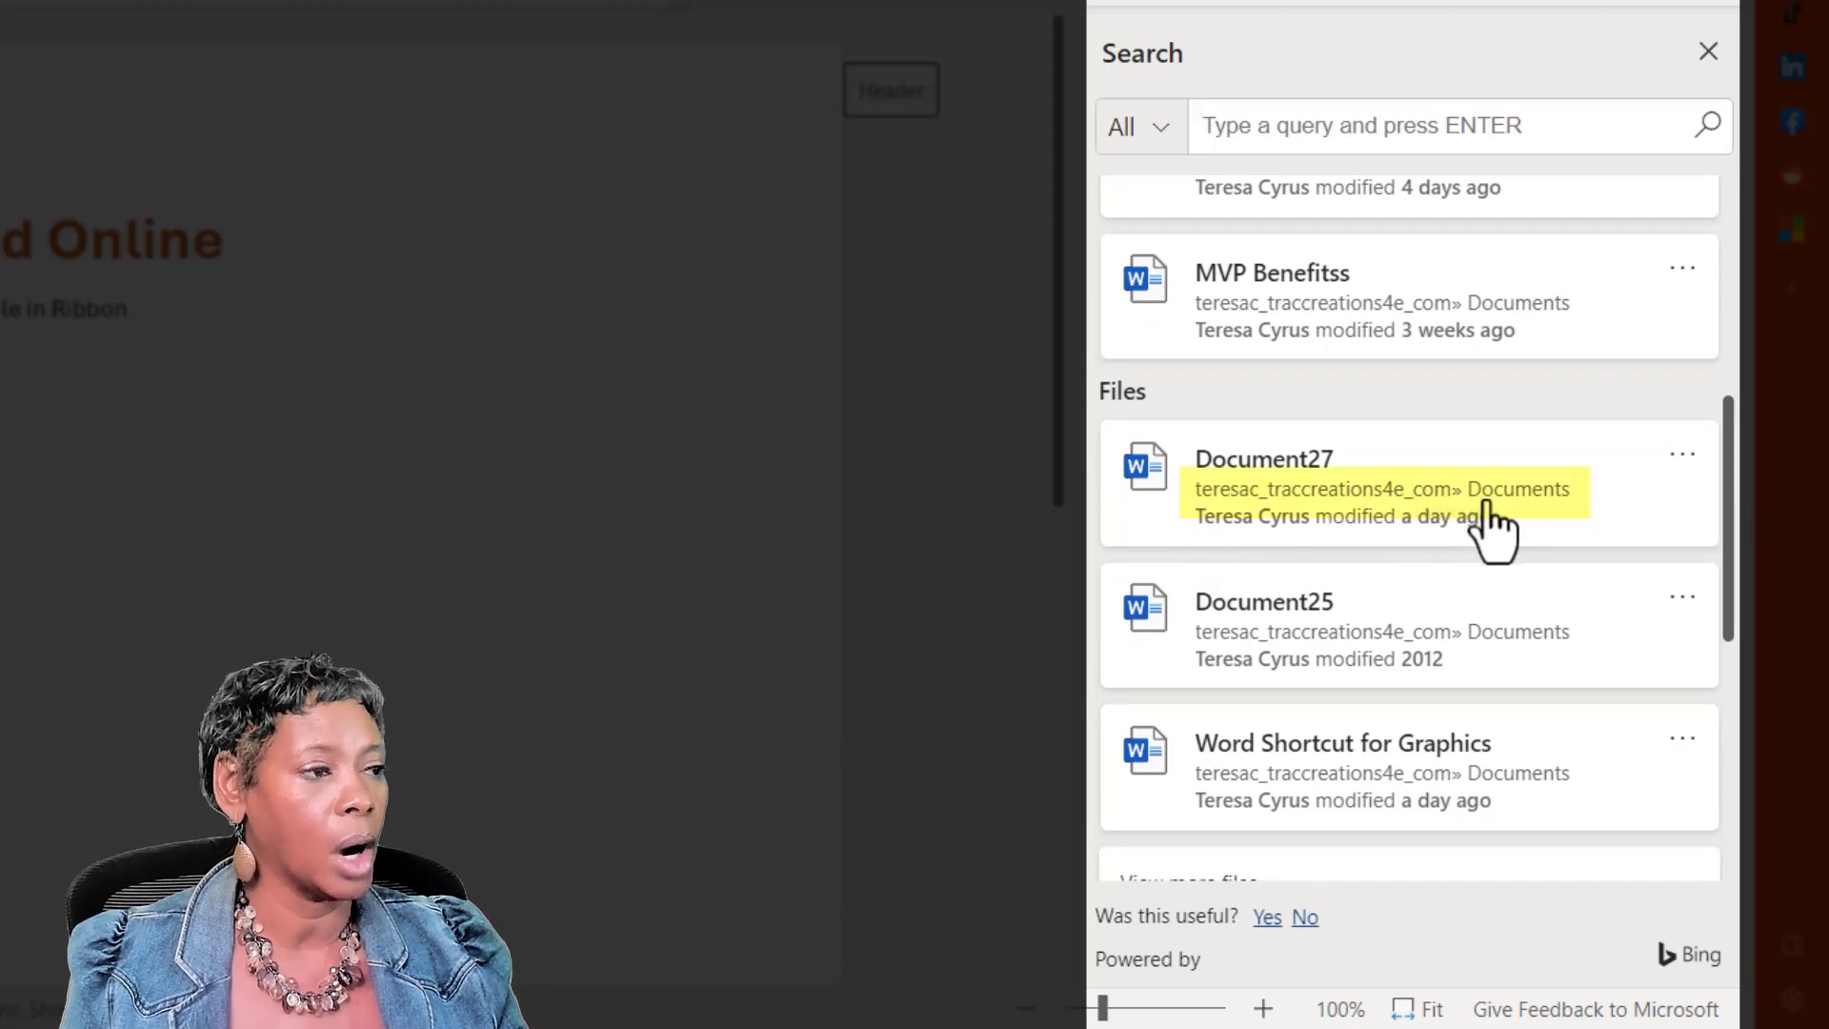
scroll(1449, 486, down, 10)
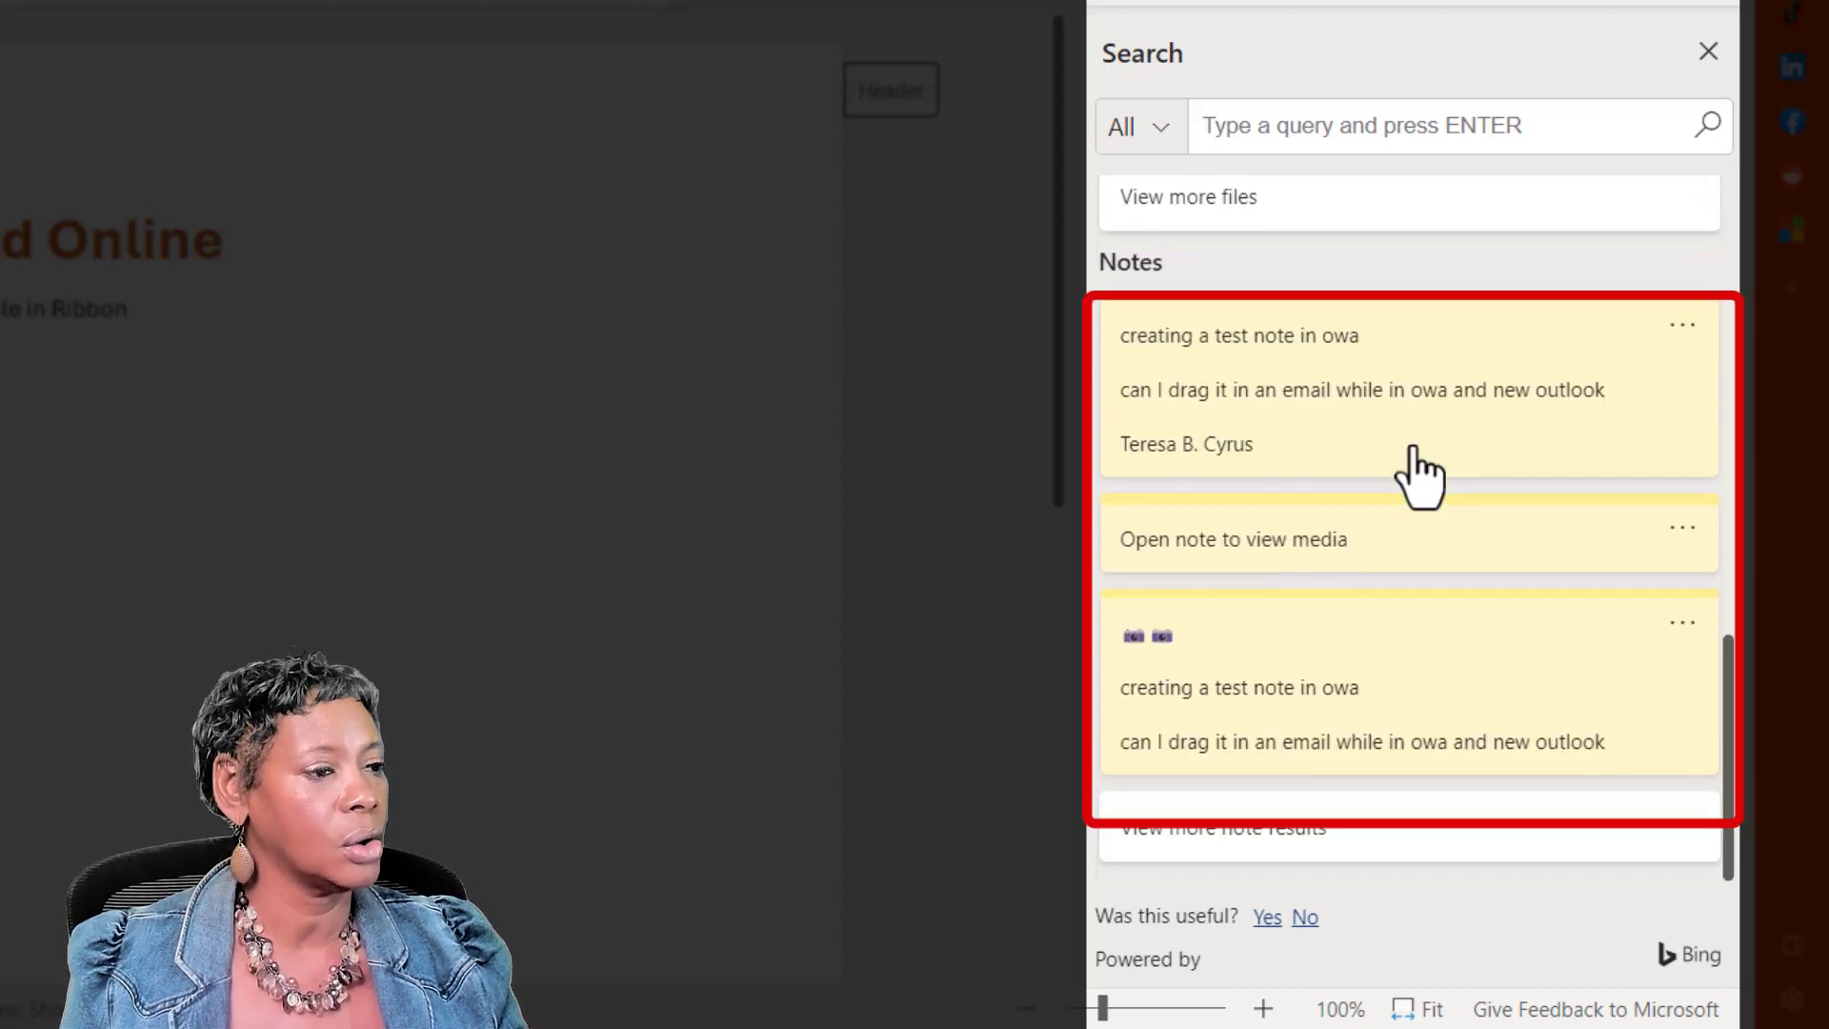
scroll(1449, 488, up, 10)
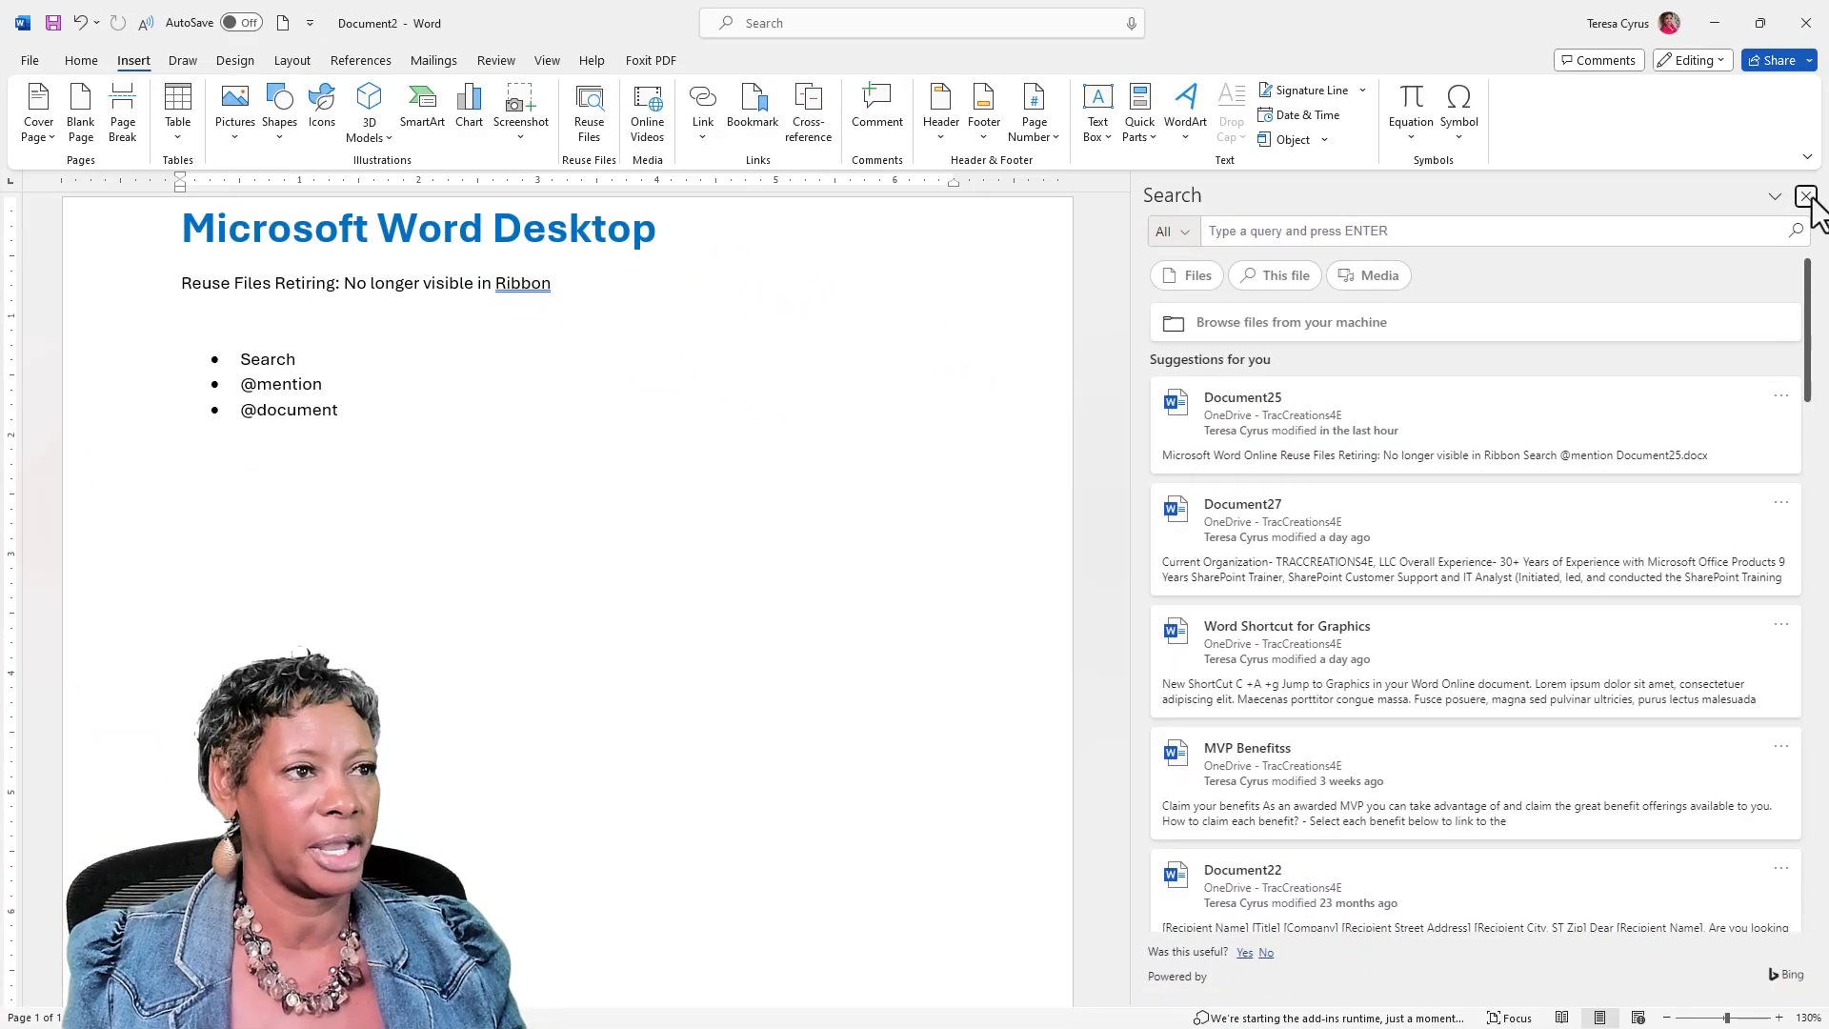
Close the Search pane beside Document2 in Word desktop
click(1806, 196)
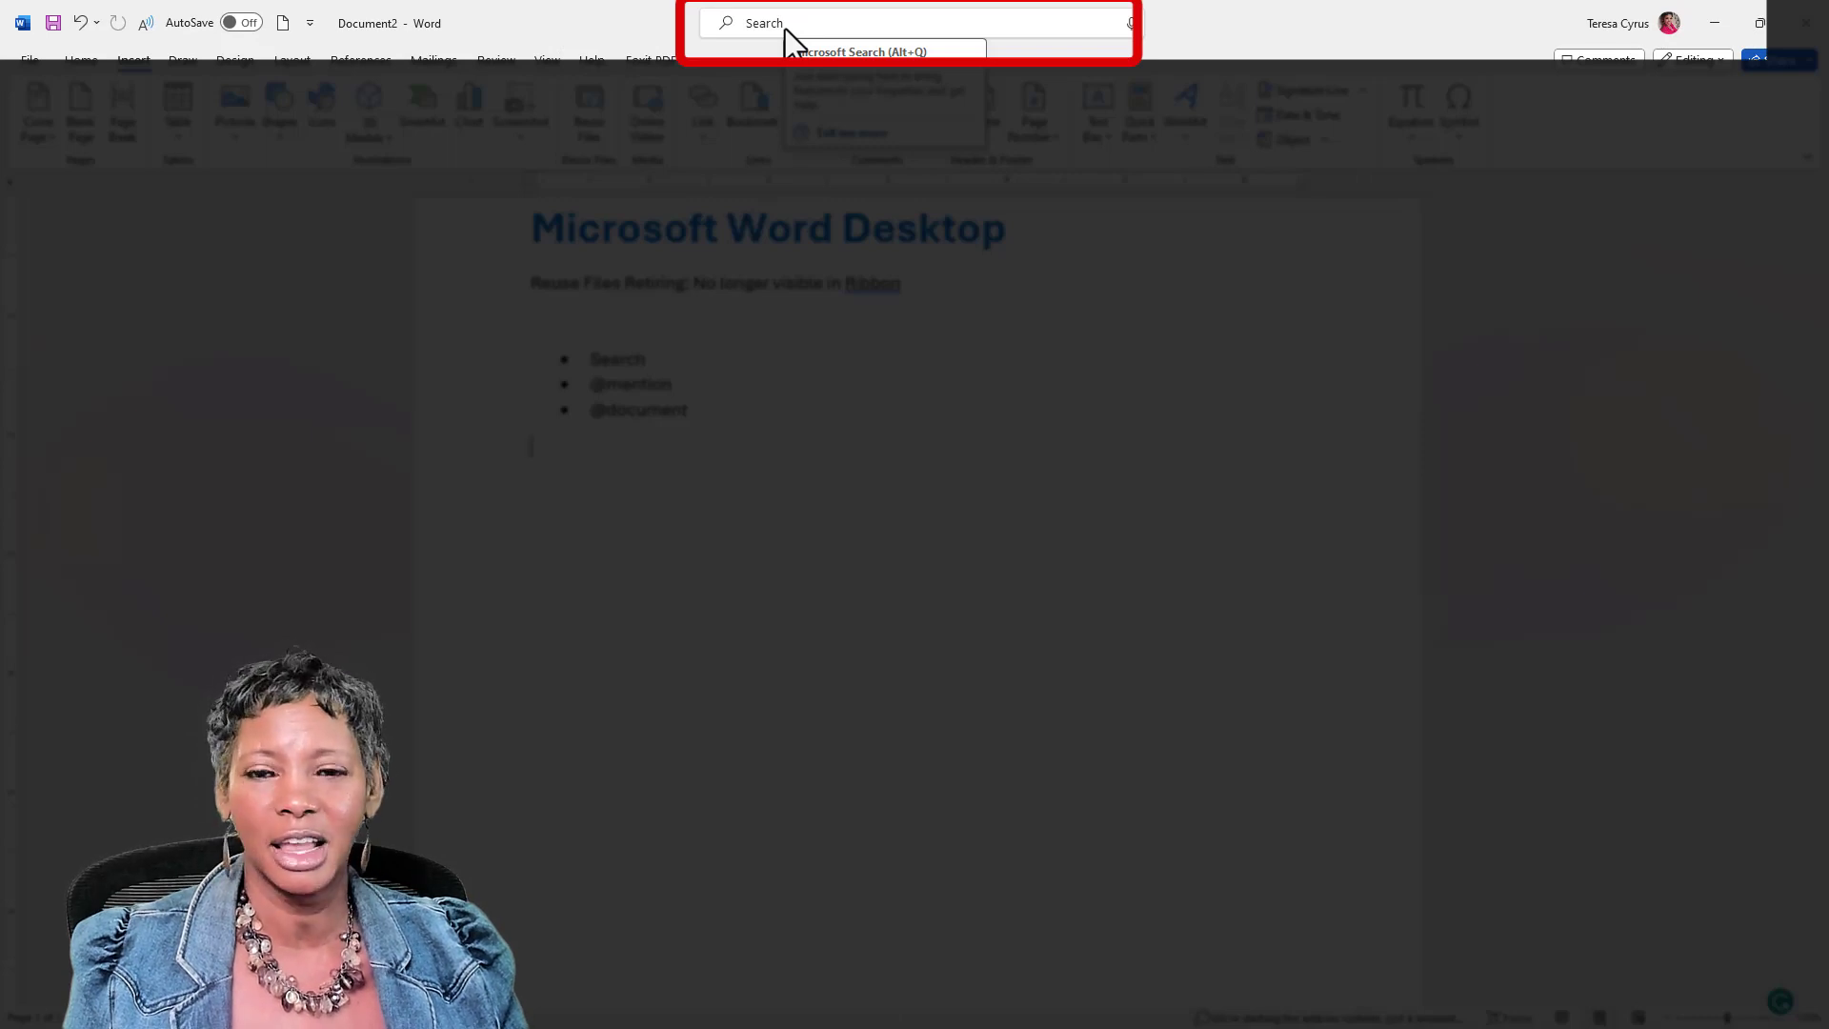
Reopen the Search pane via Open Search Pane in the title-bar Search box
click(785, 30)
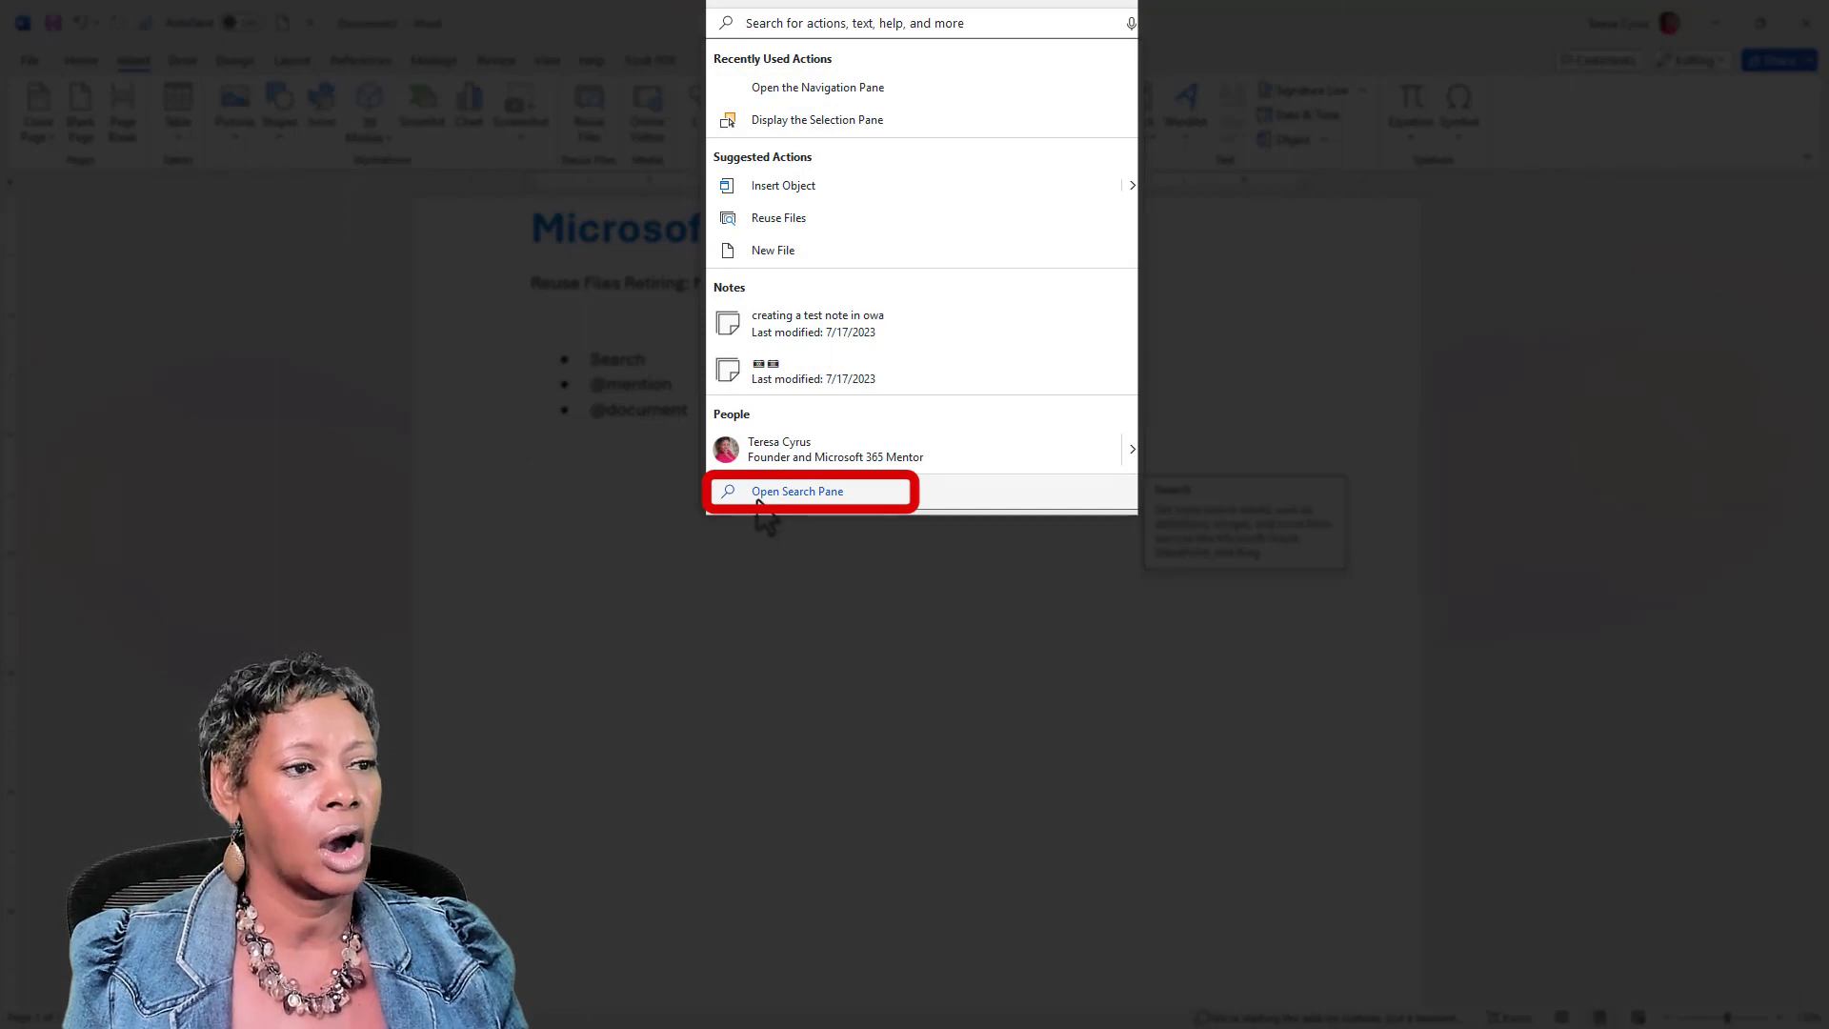
click(795, 492)
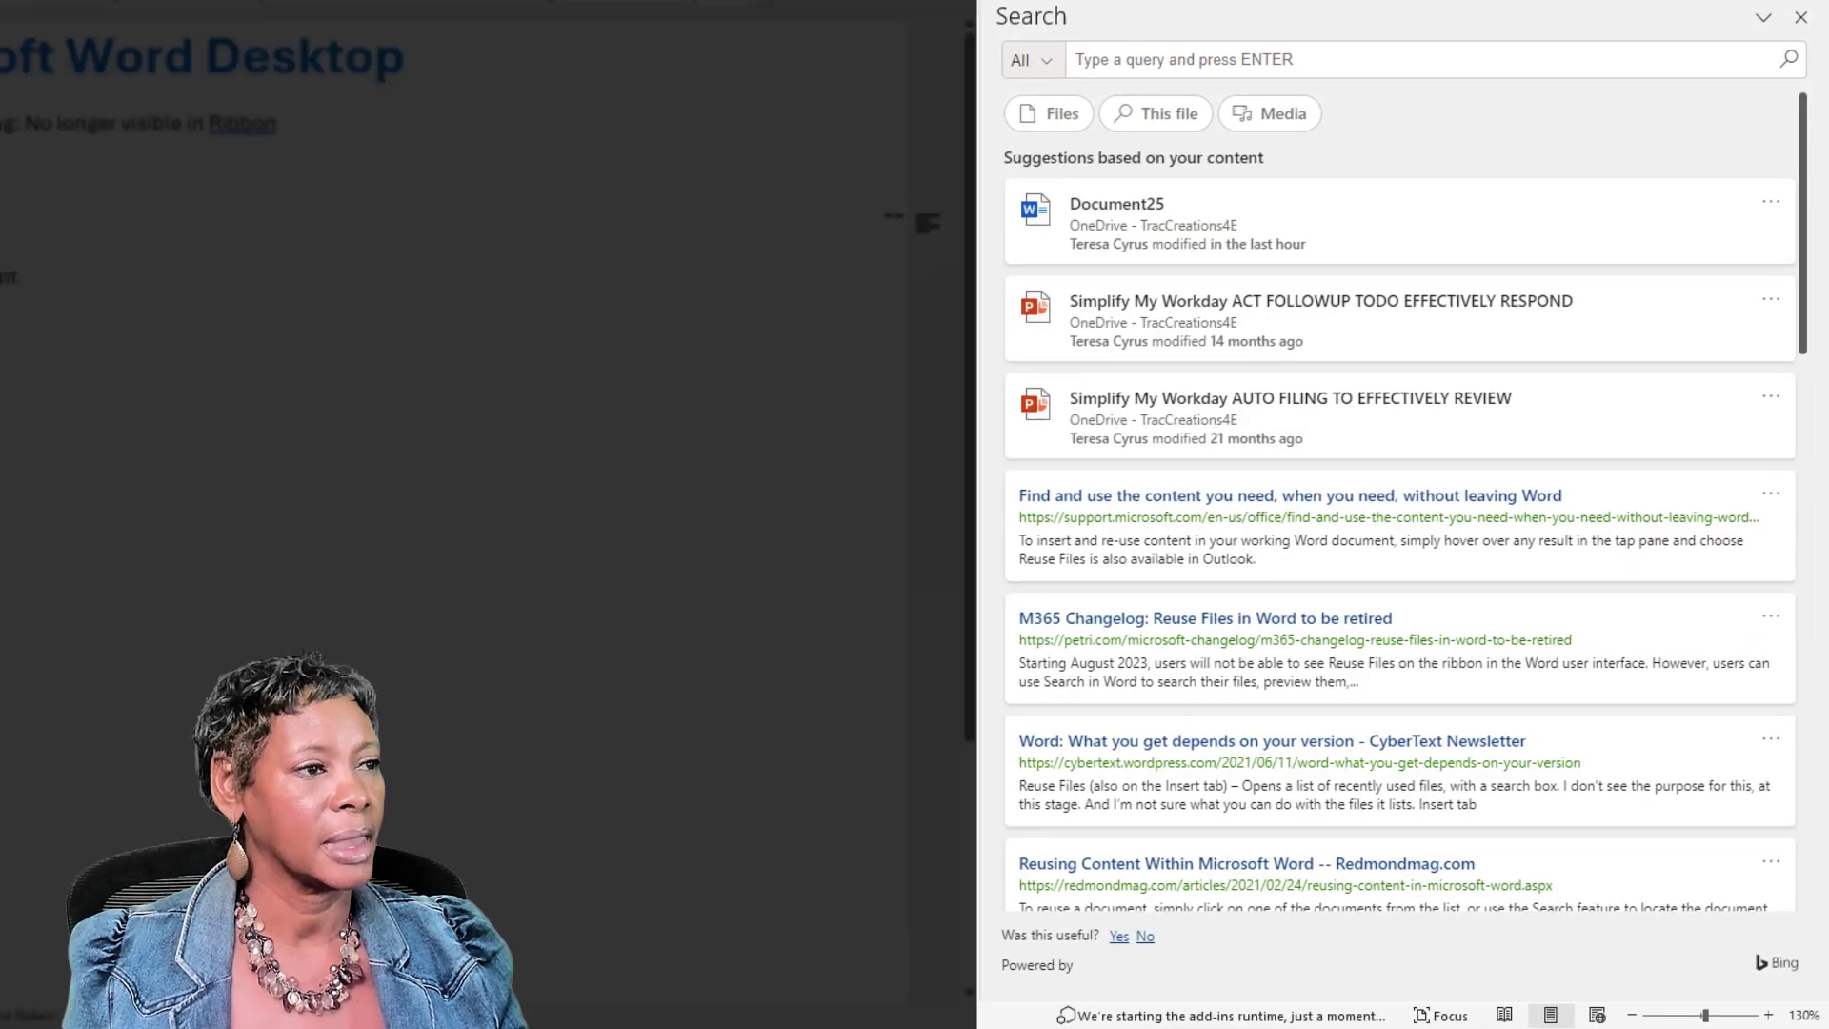
click(1086, 143)
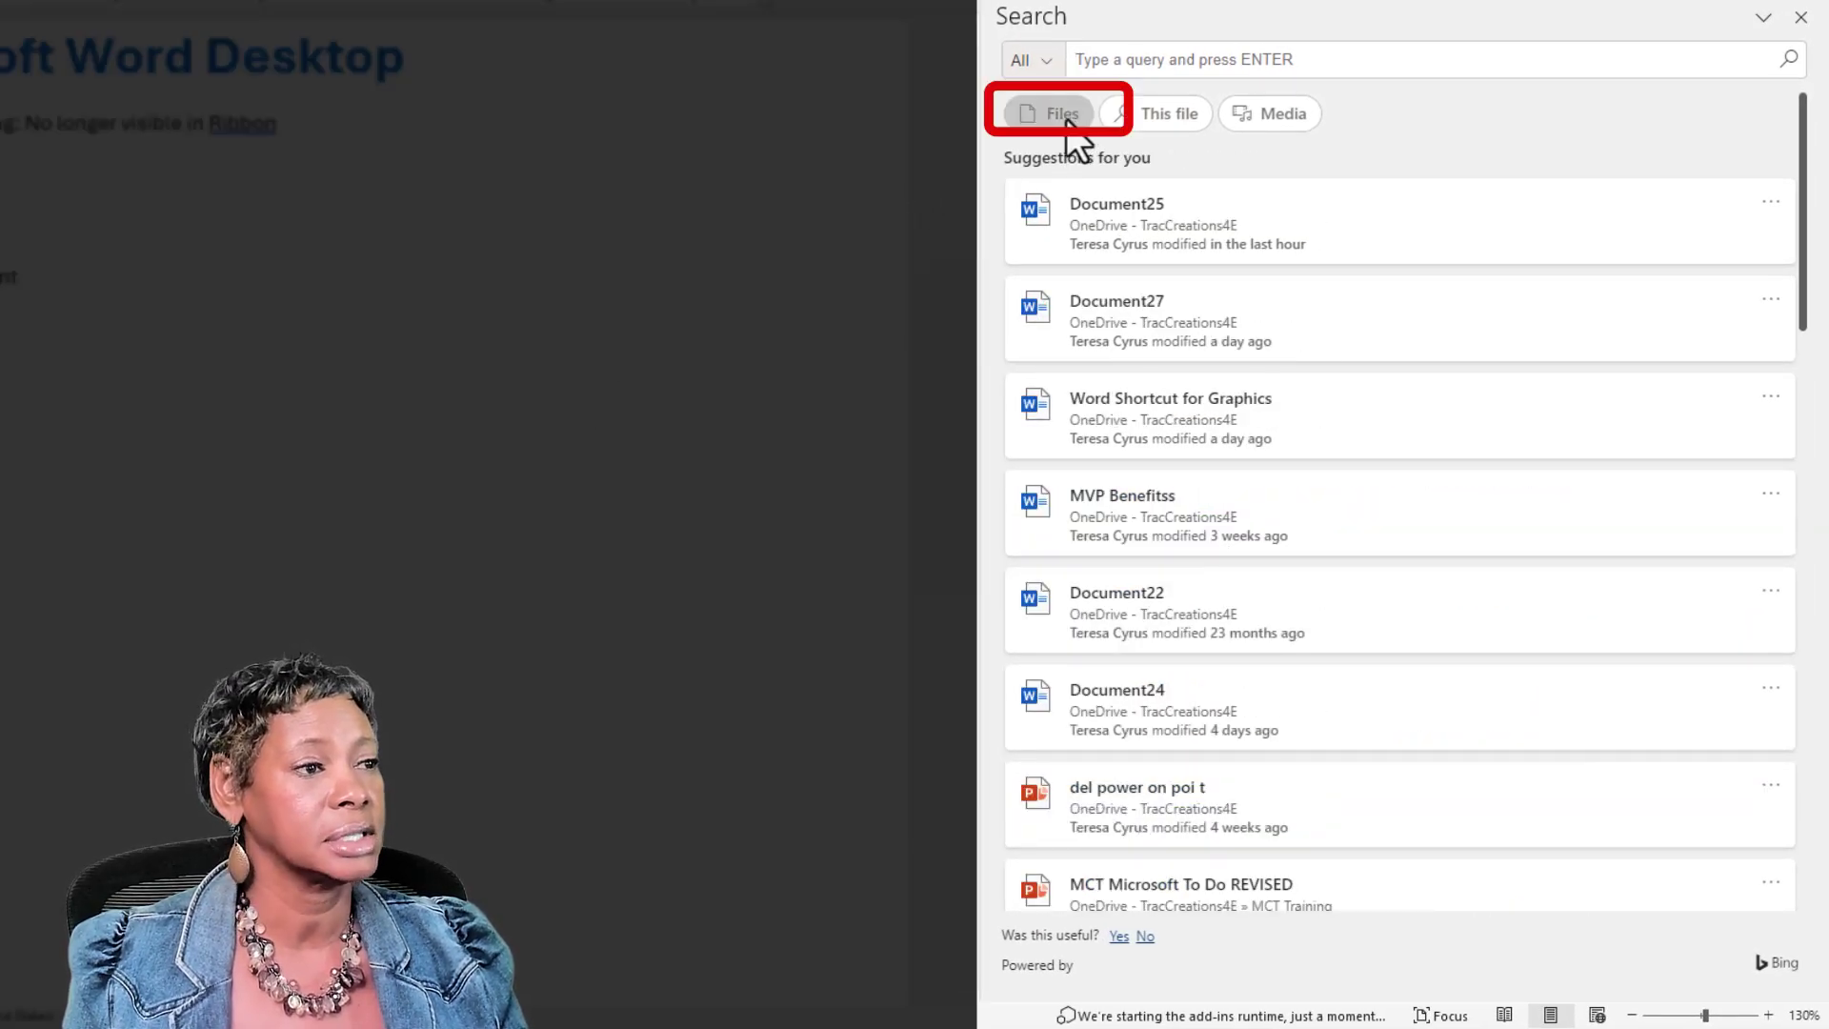
Filter results to Files, compare Local and Cloud files, and show the search category list
click(1063, 116)
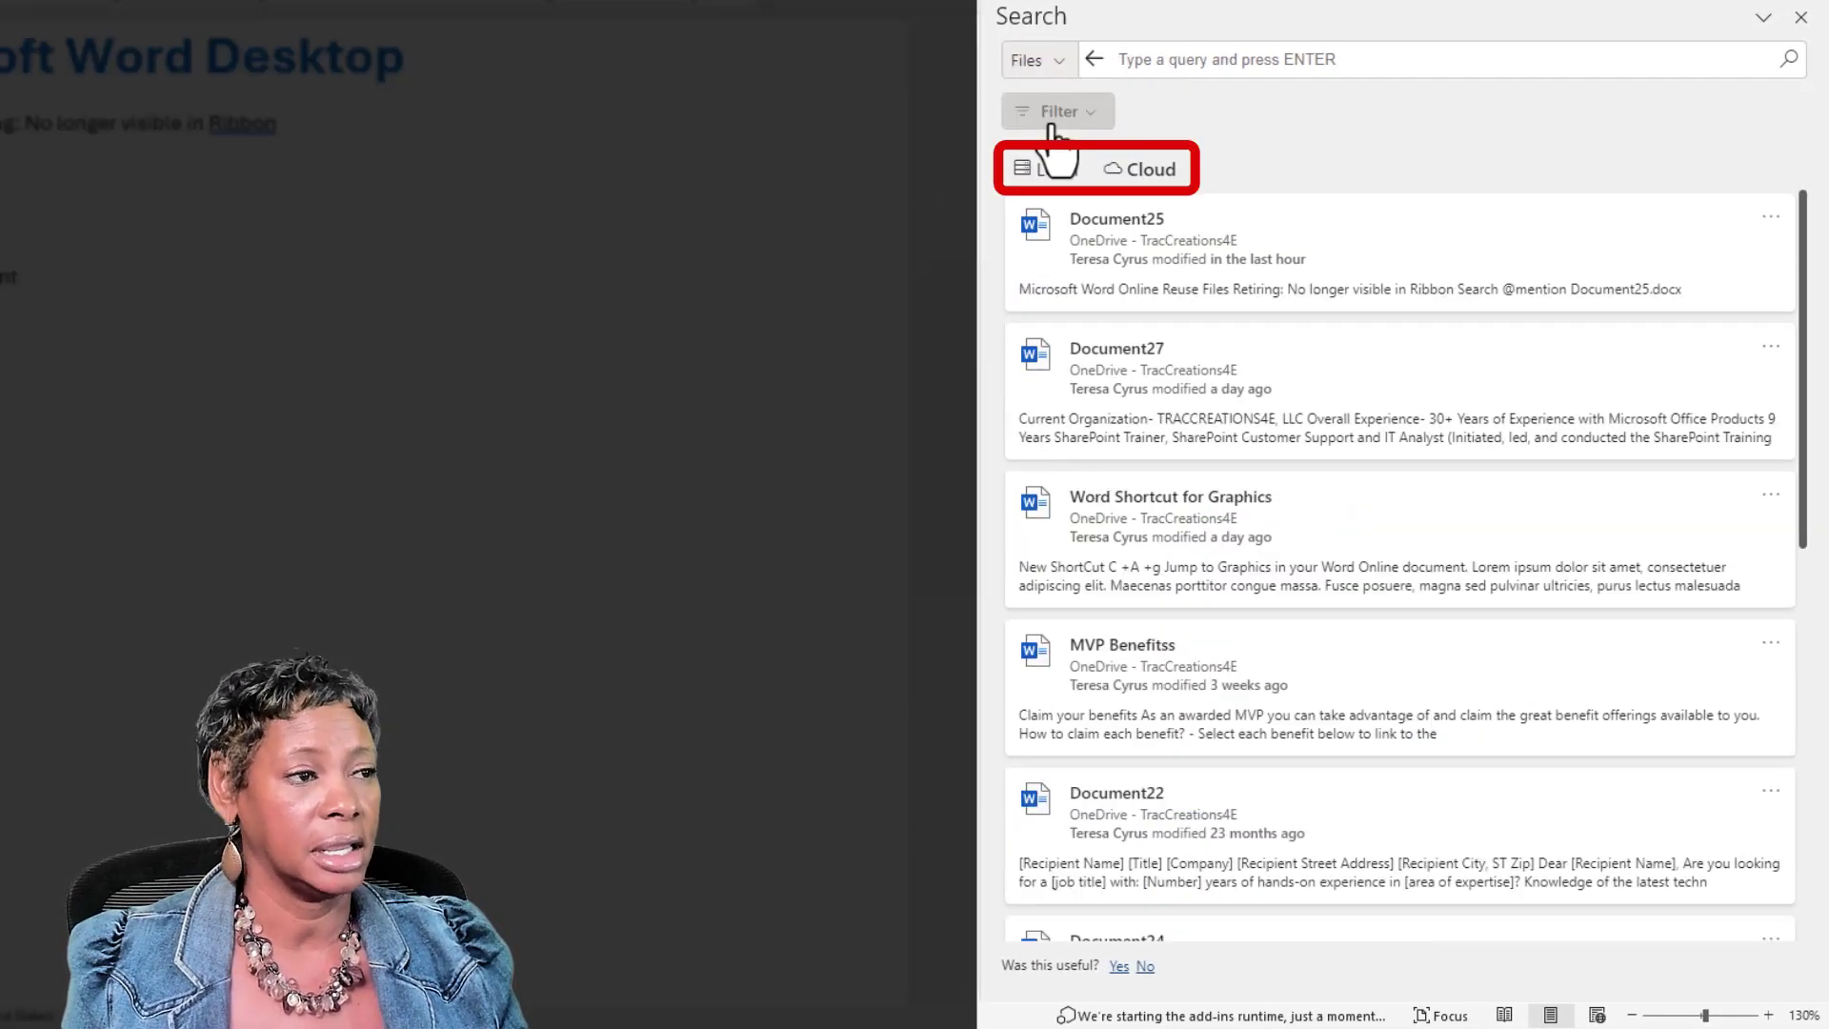
click(1051, 171)
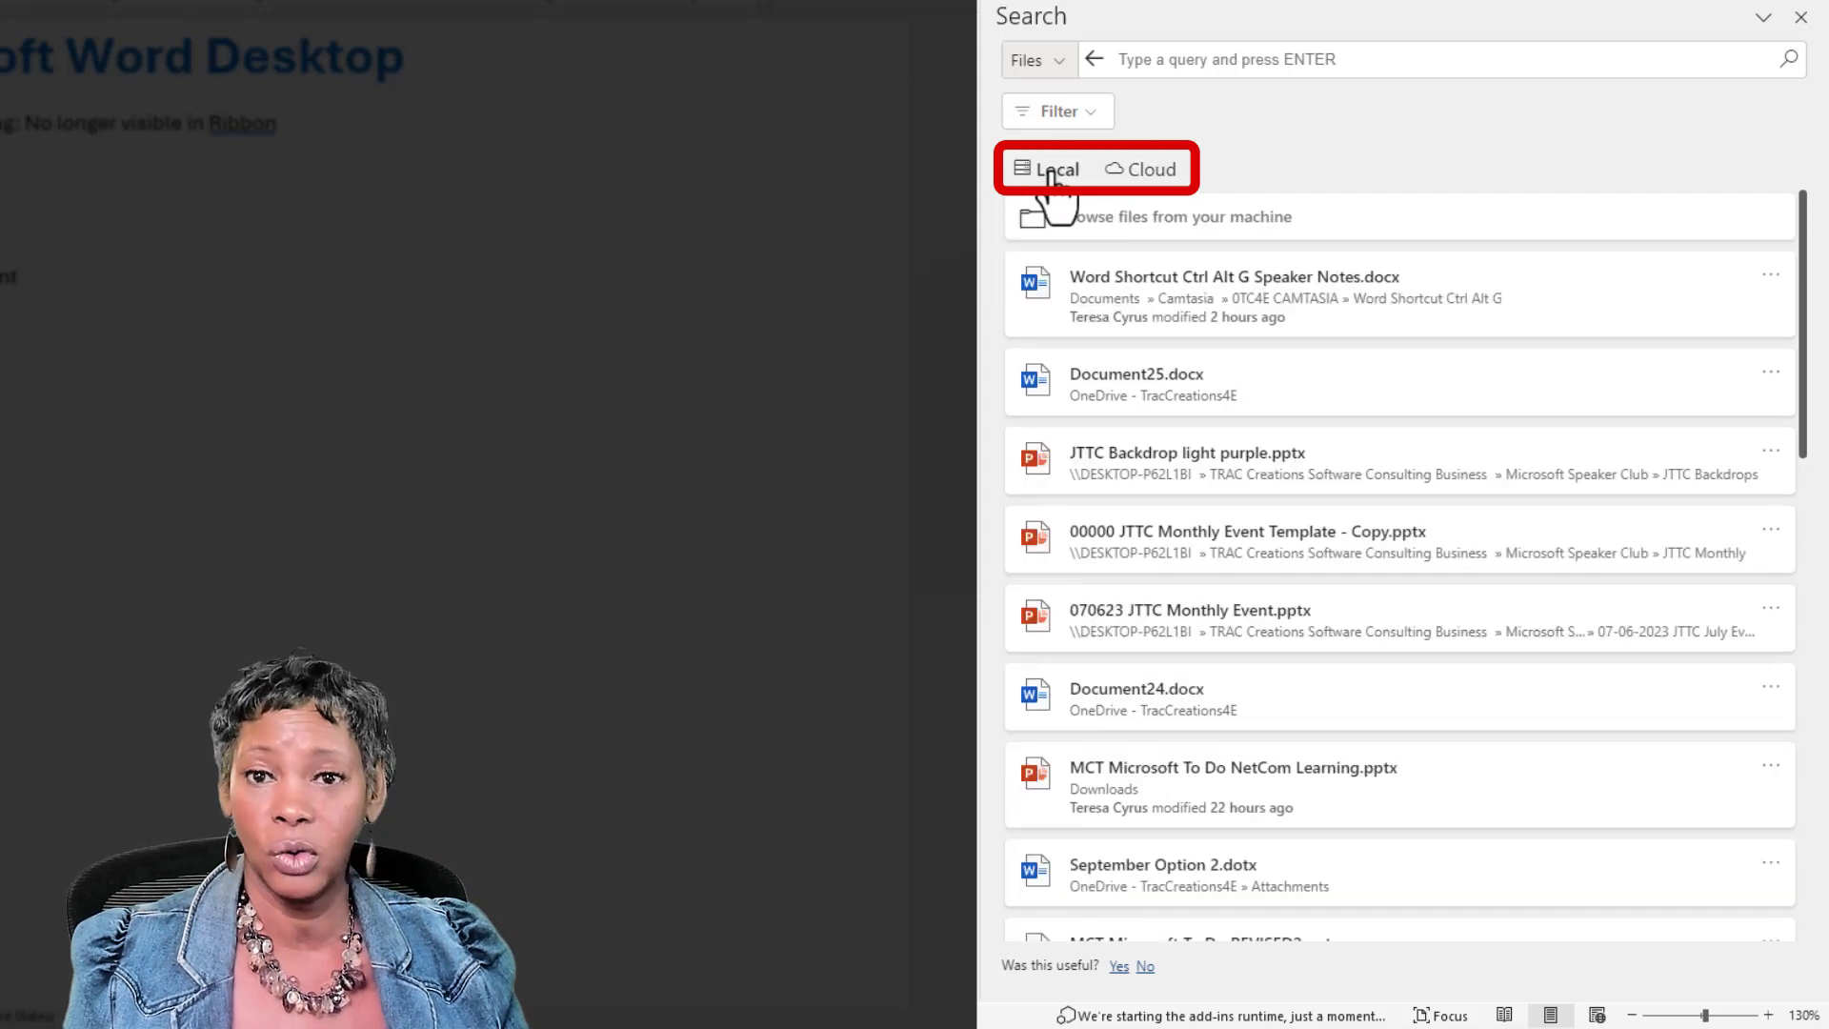
click(1153, 177)
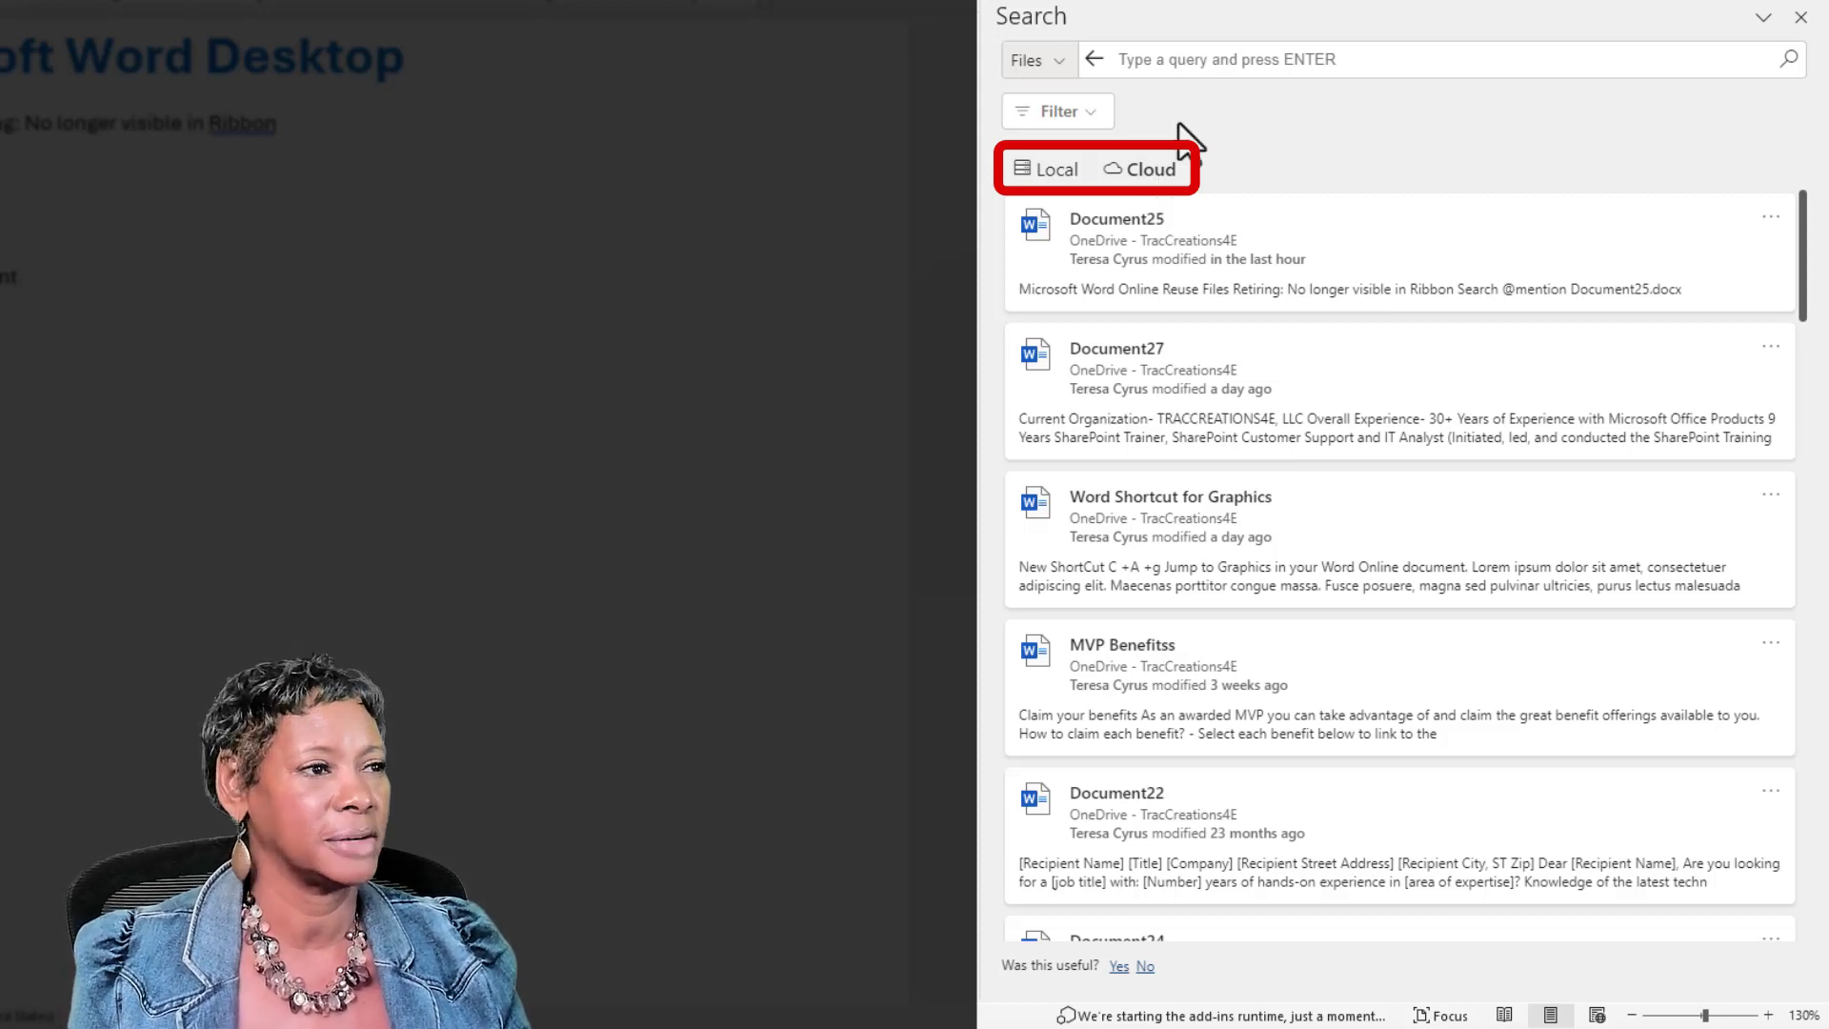
click(1065, 66)
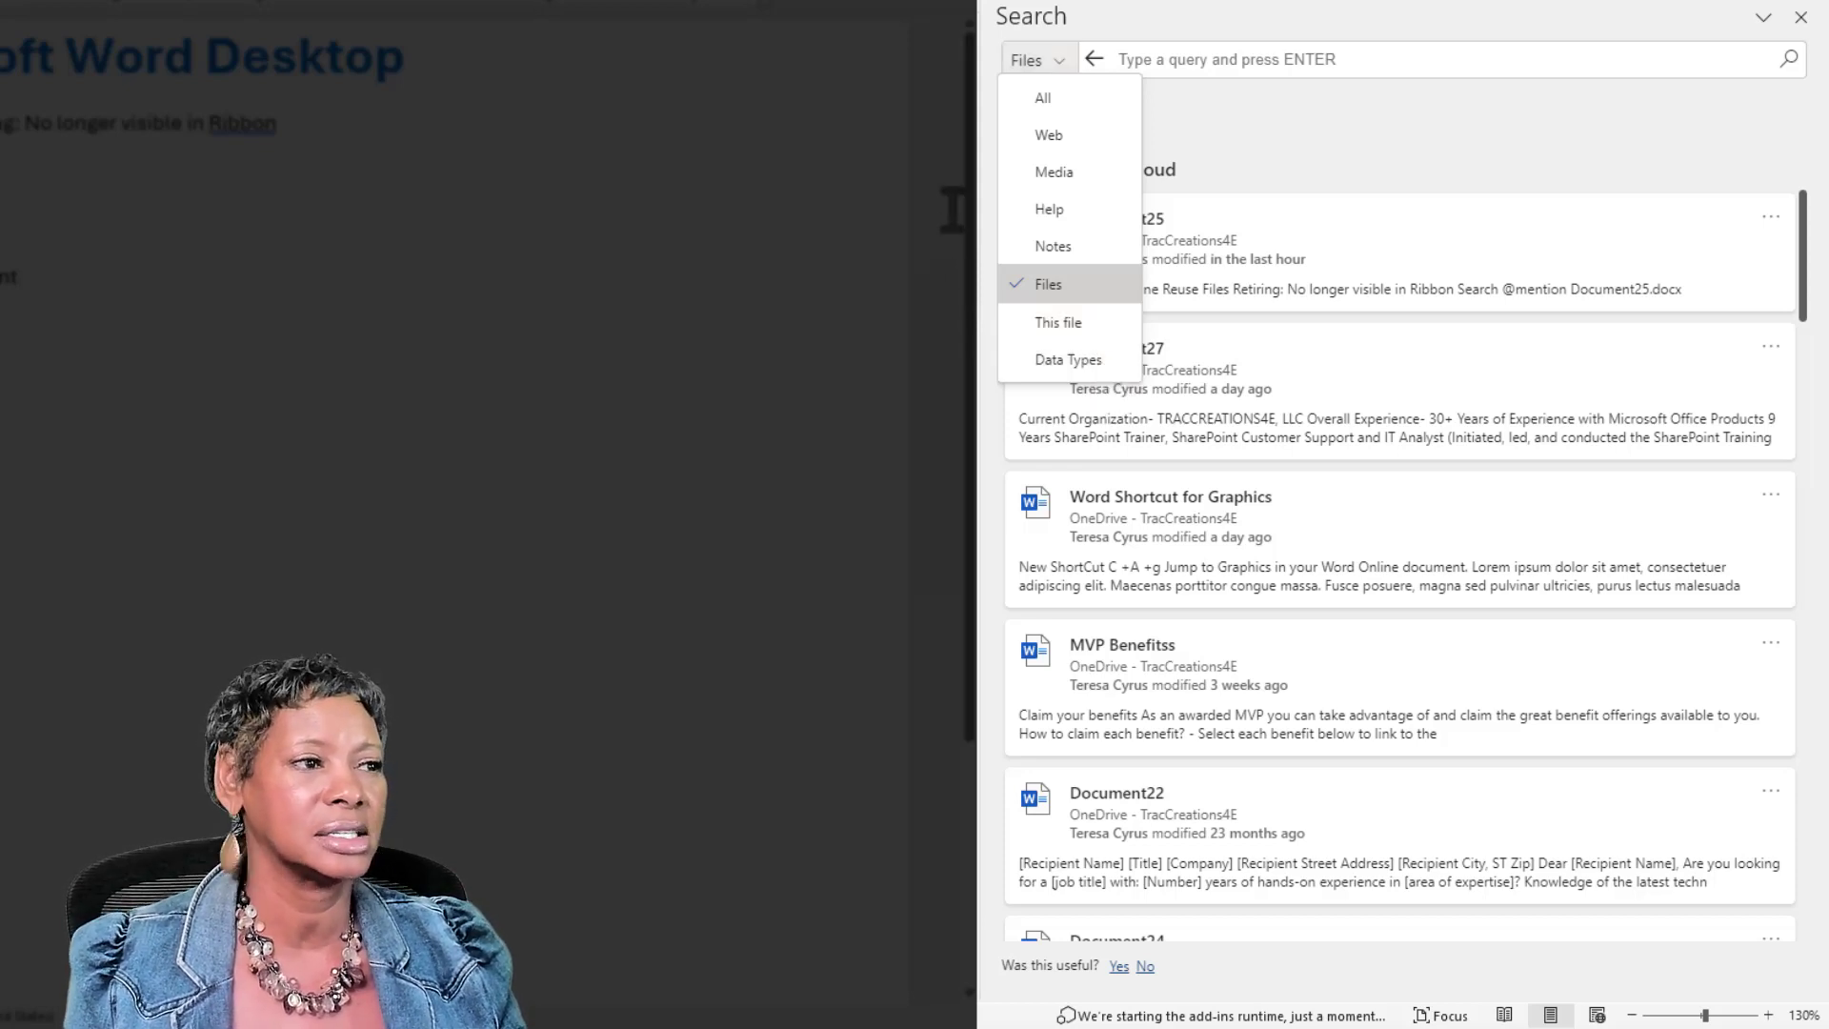
Close the category list and preview Document24's staircase image from the cloud results
click(1497, 143)
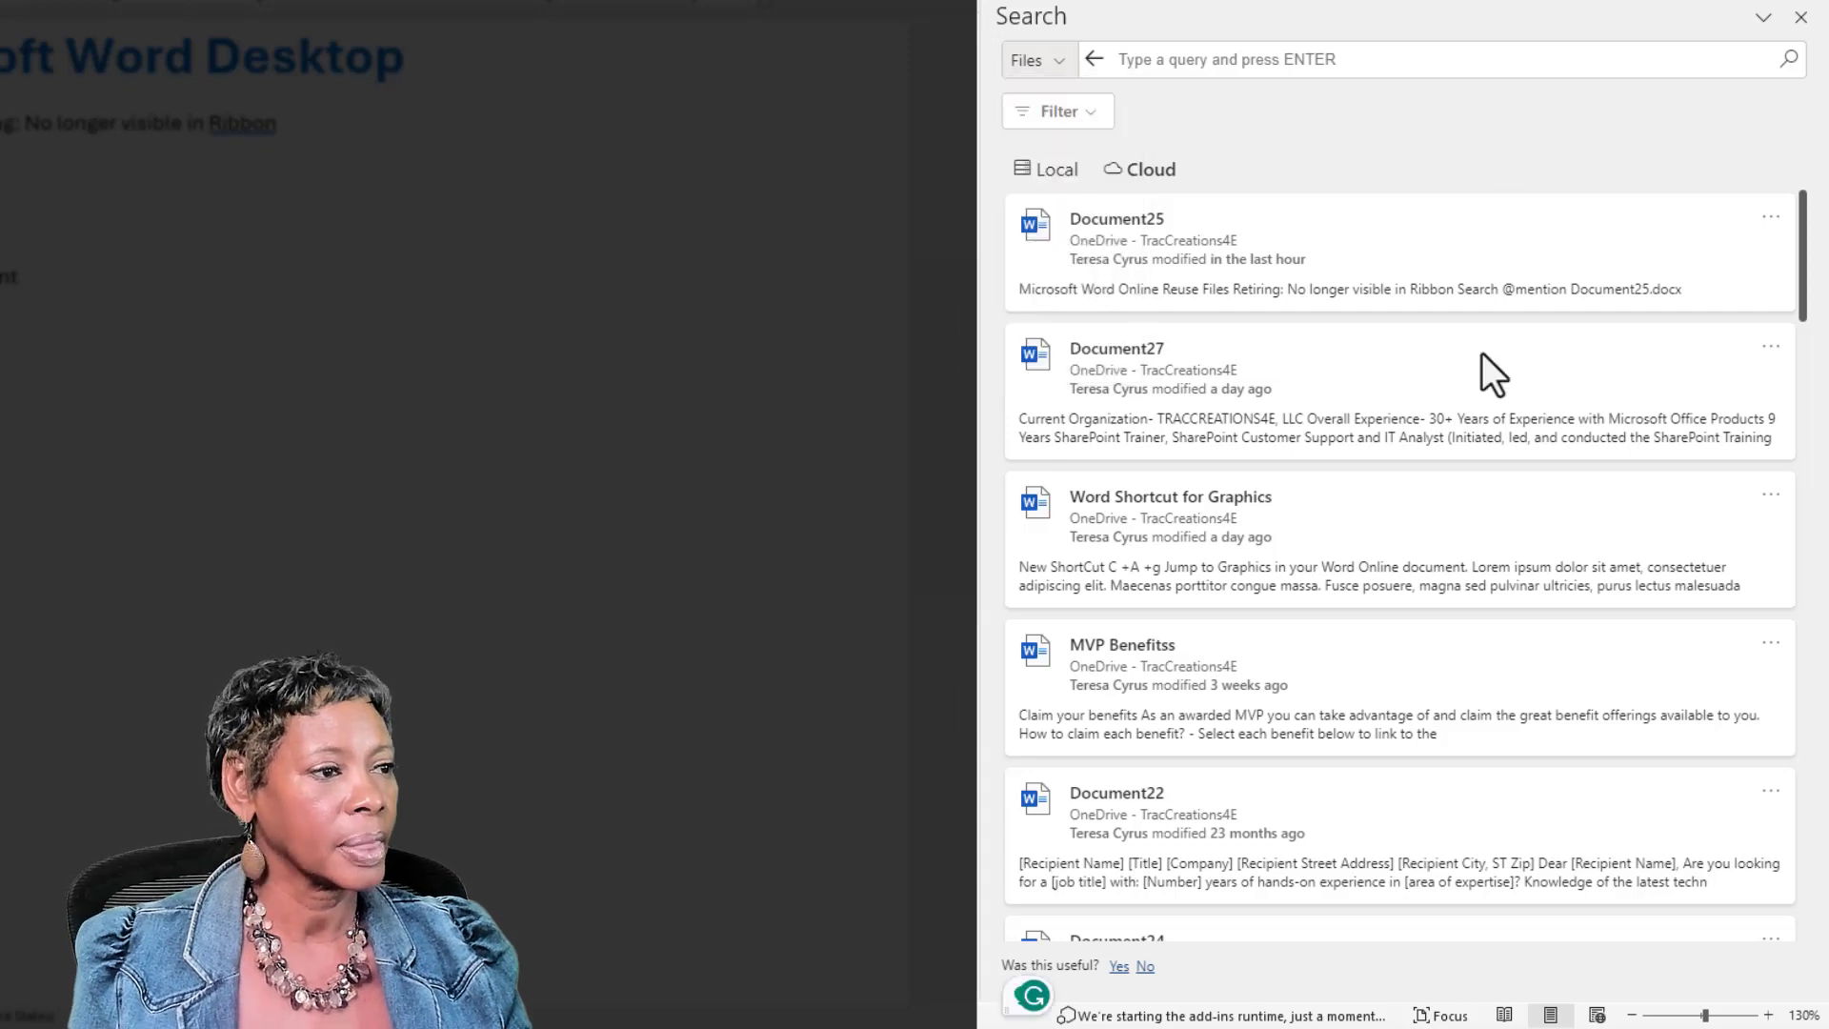
scroll(1269, 677, down, 2)
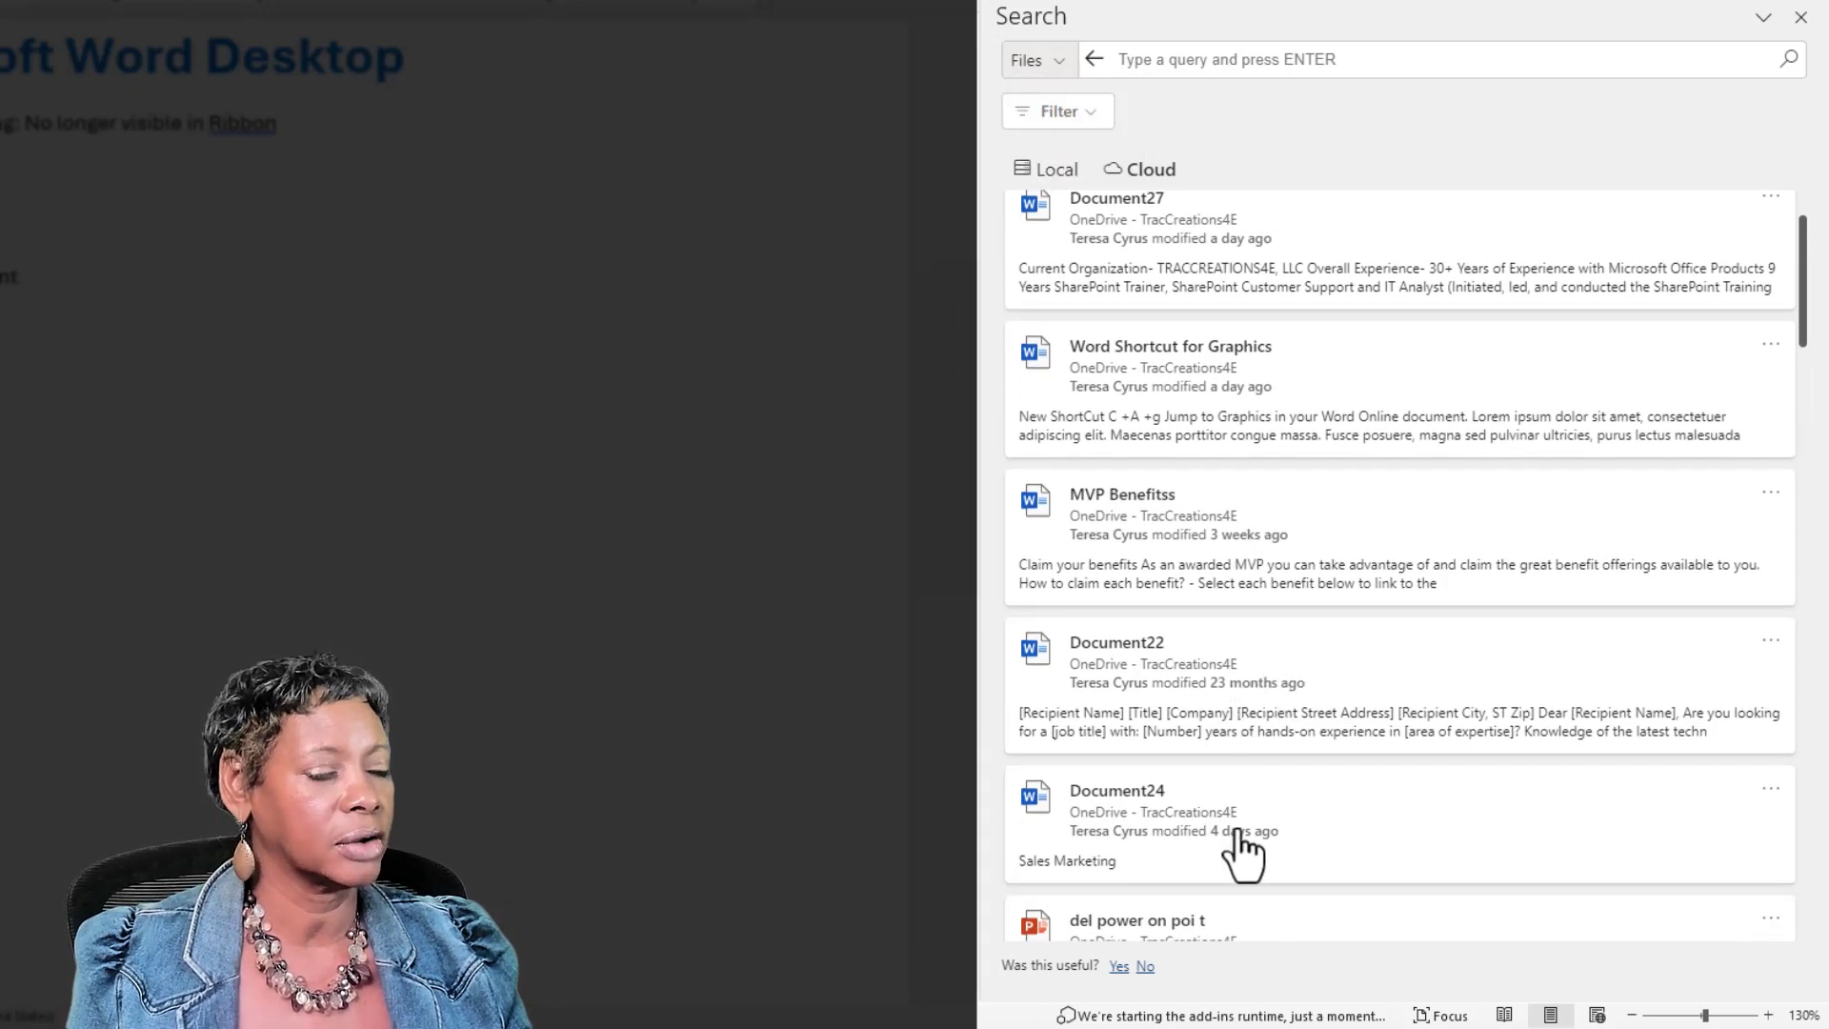
click(1117, 789)
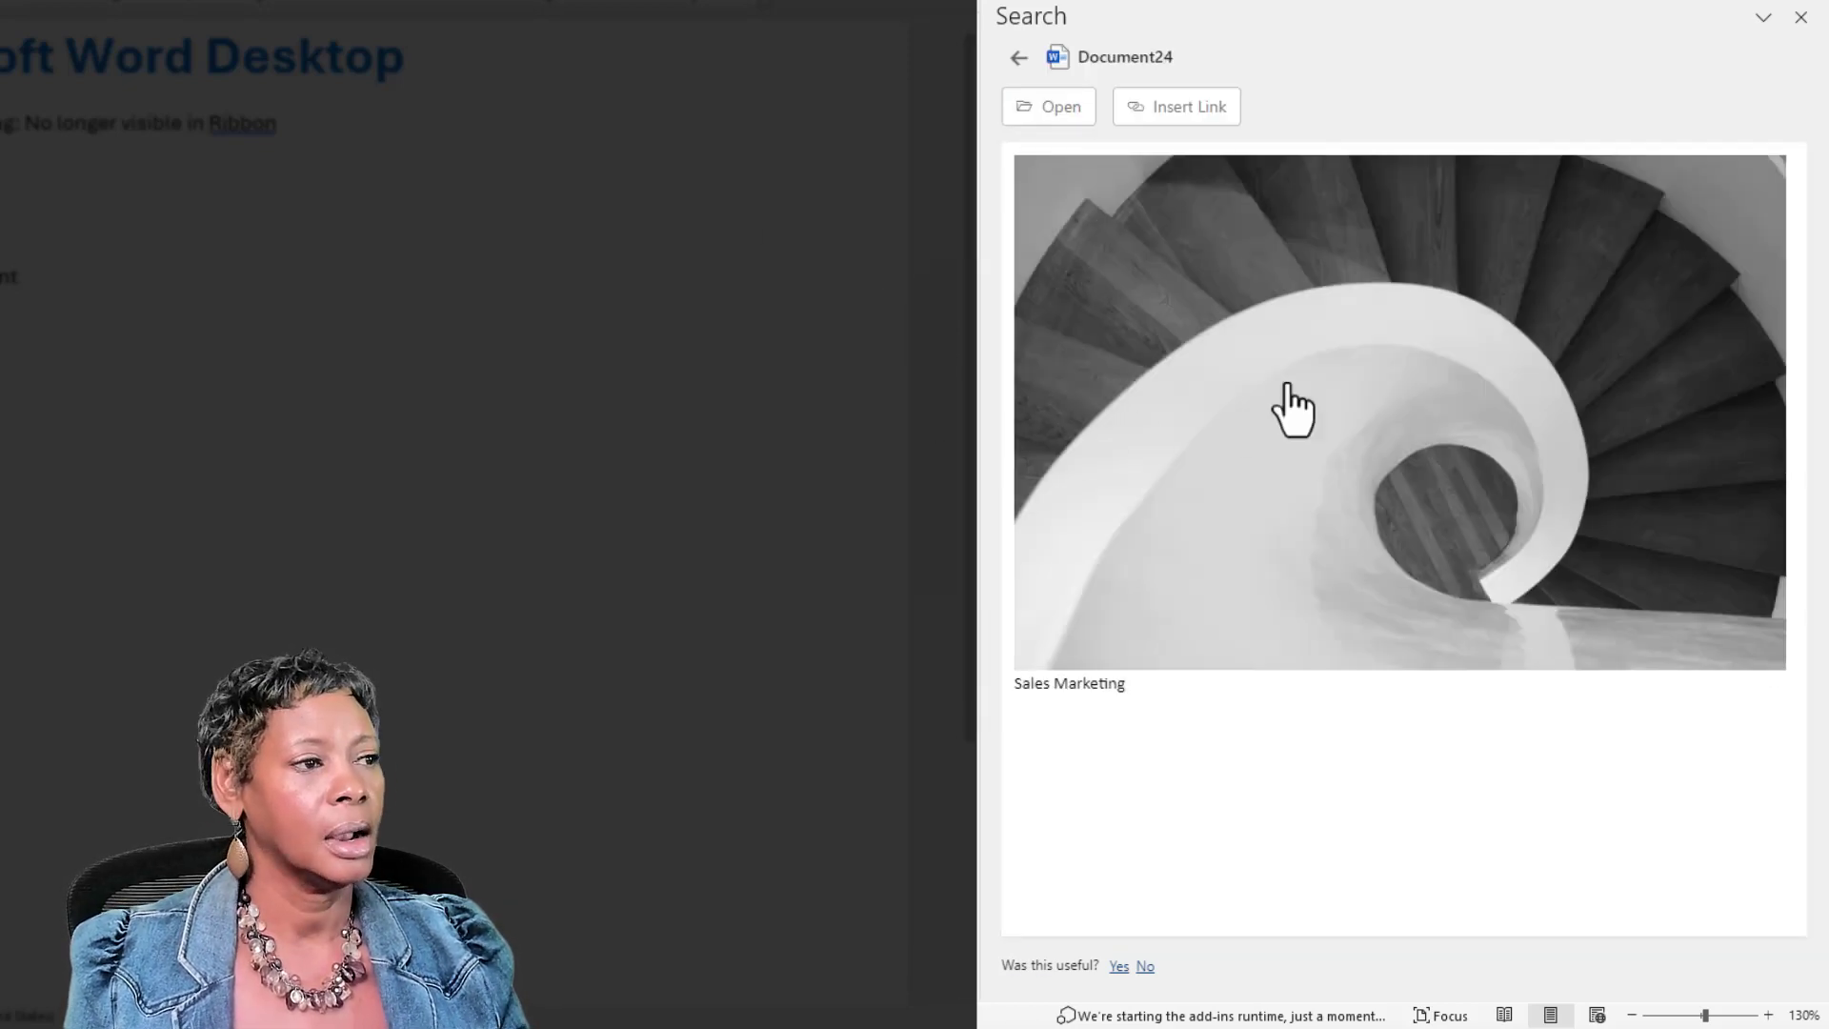
mouse_move(1290, 351)
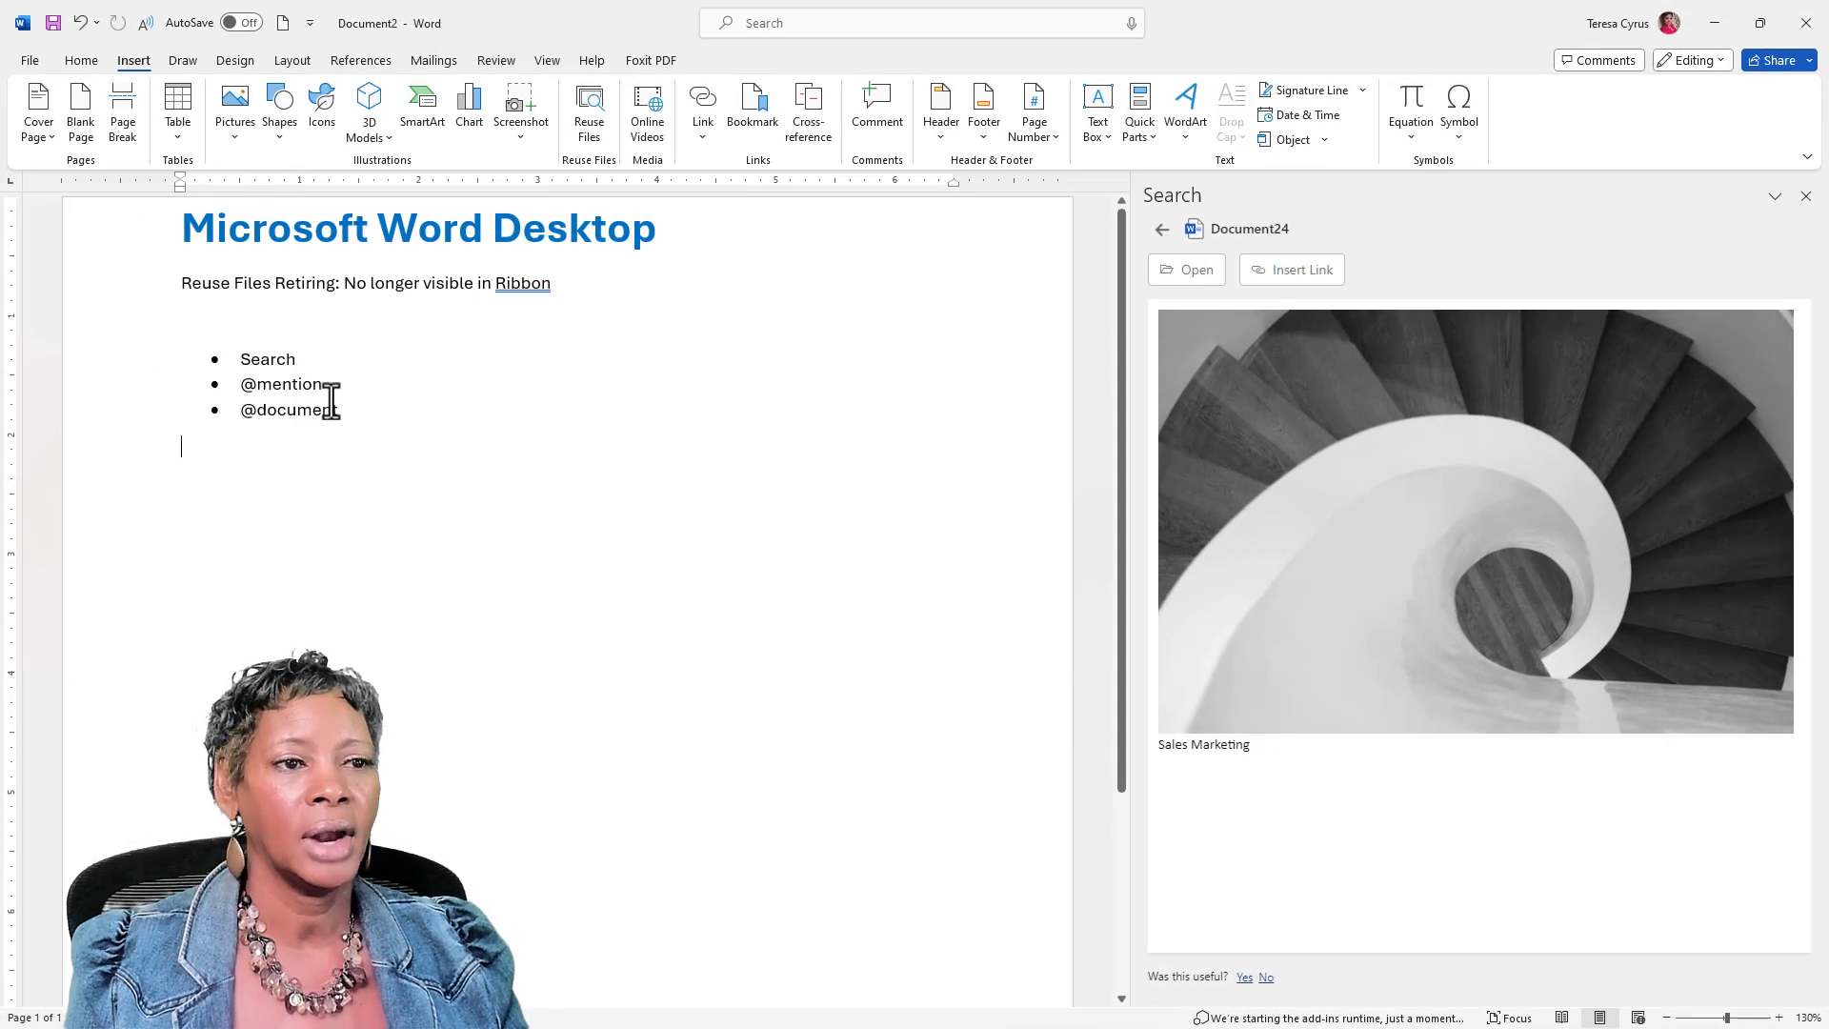
click(388, 407)
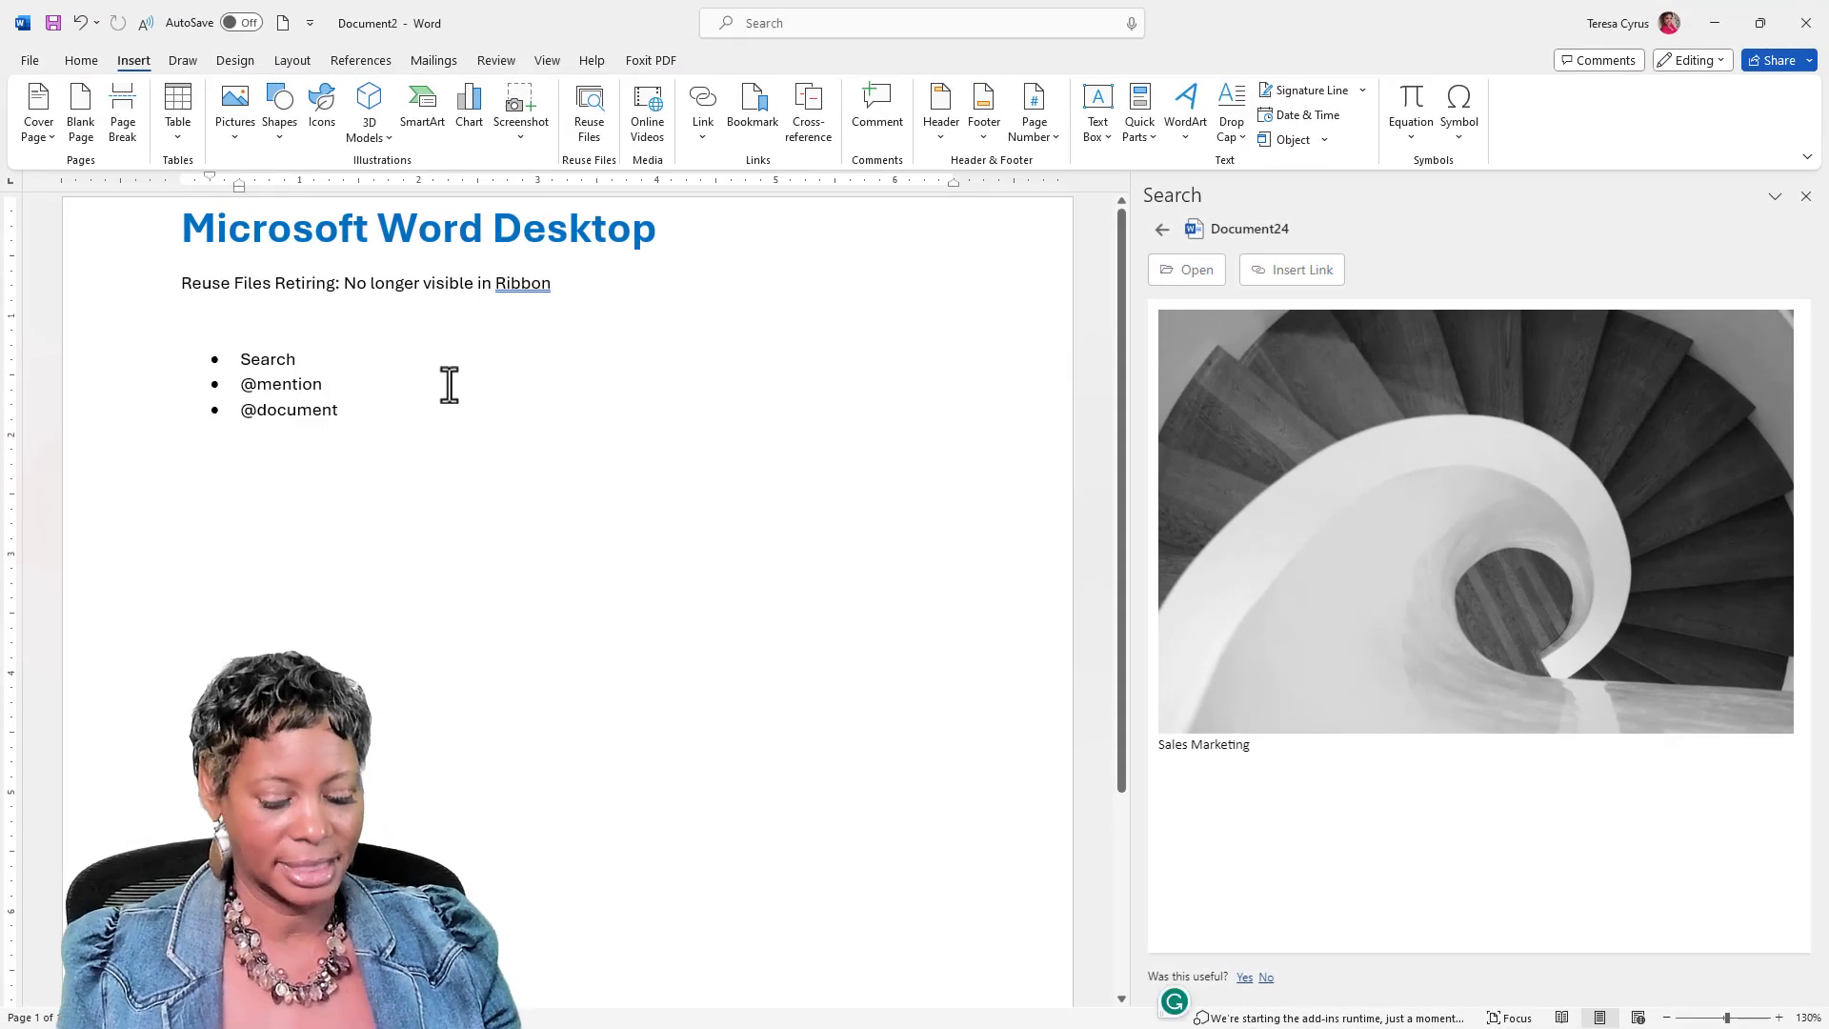
key(Return)
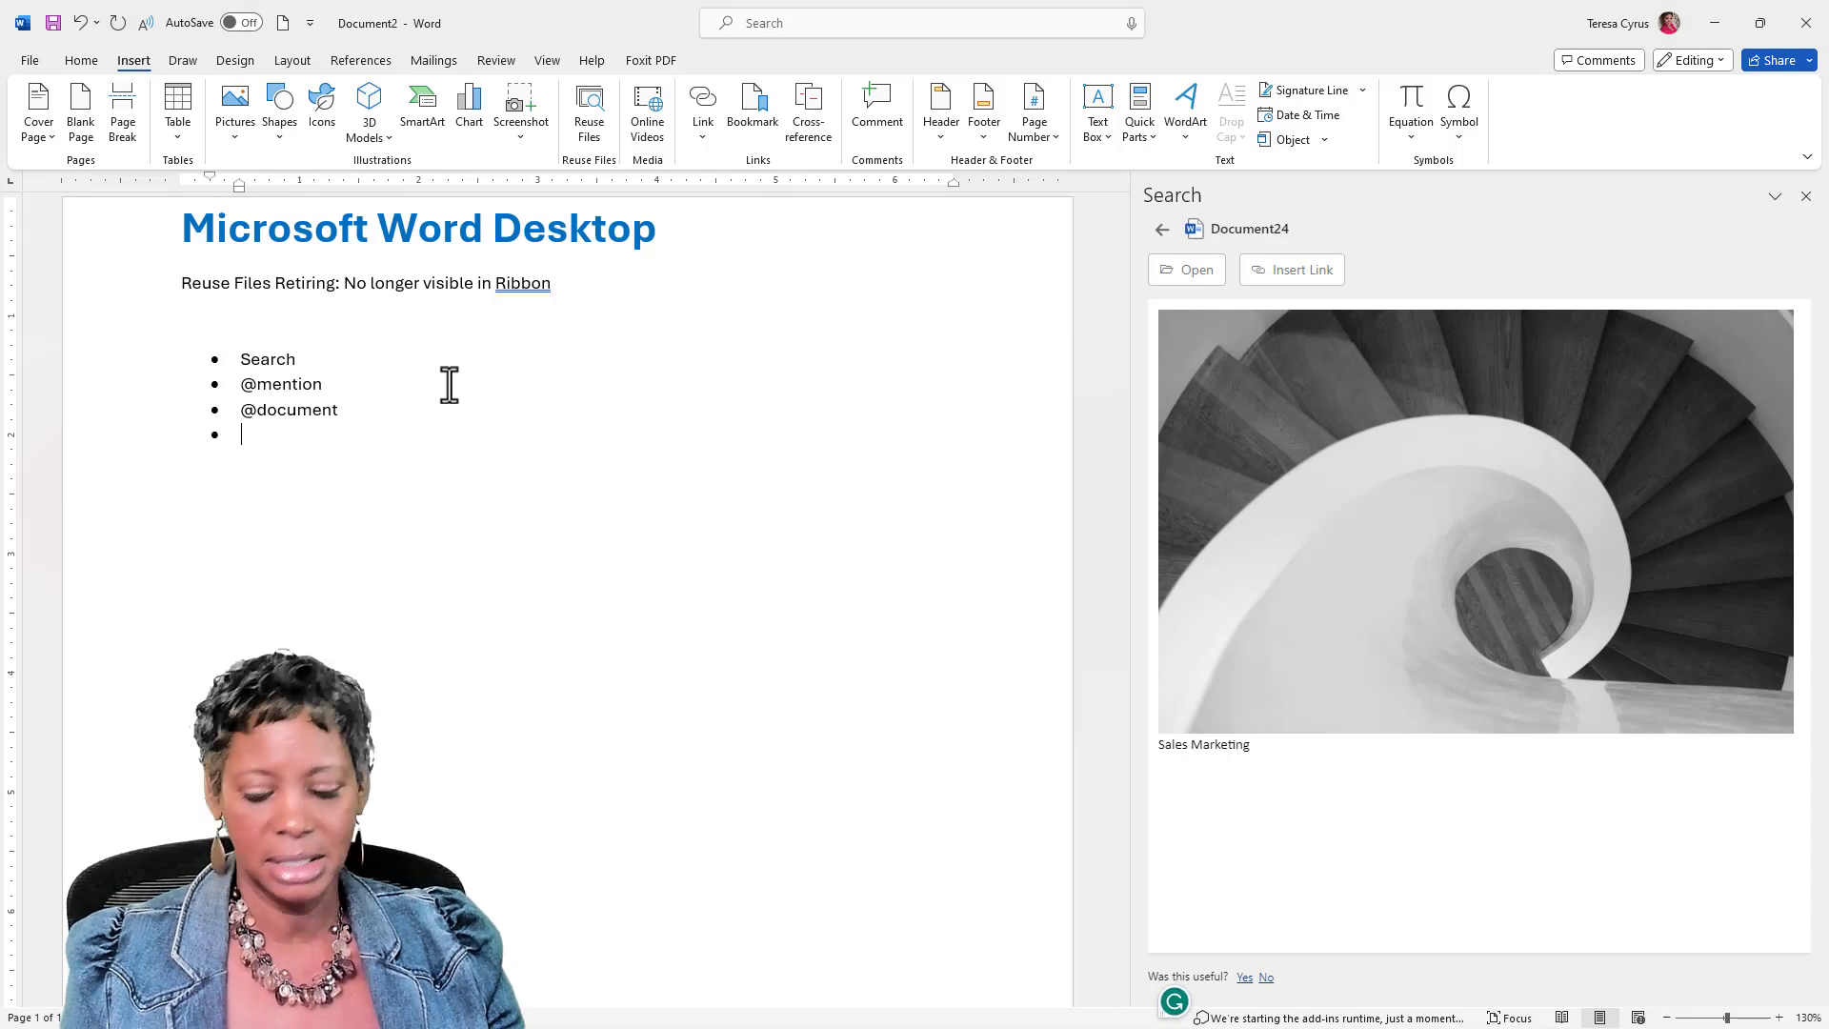
text(@do)
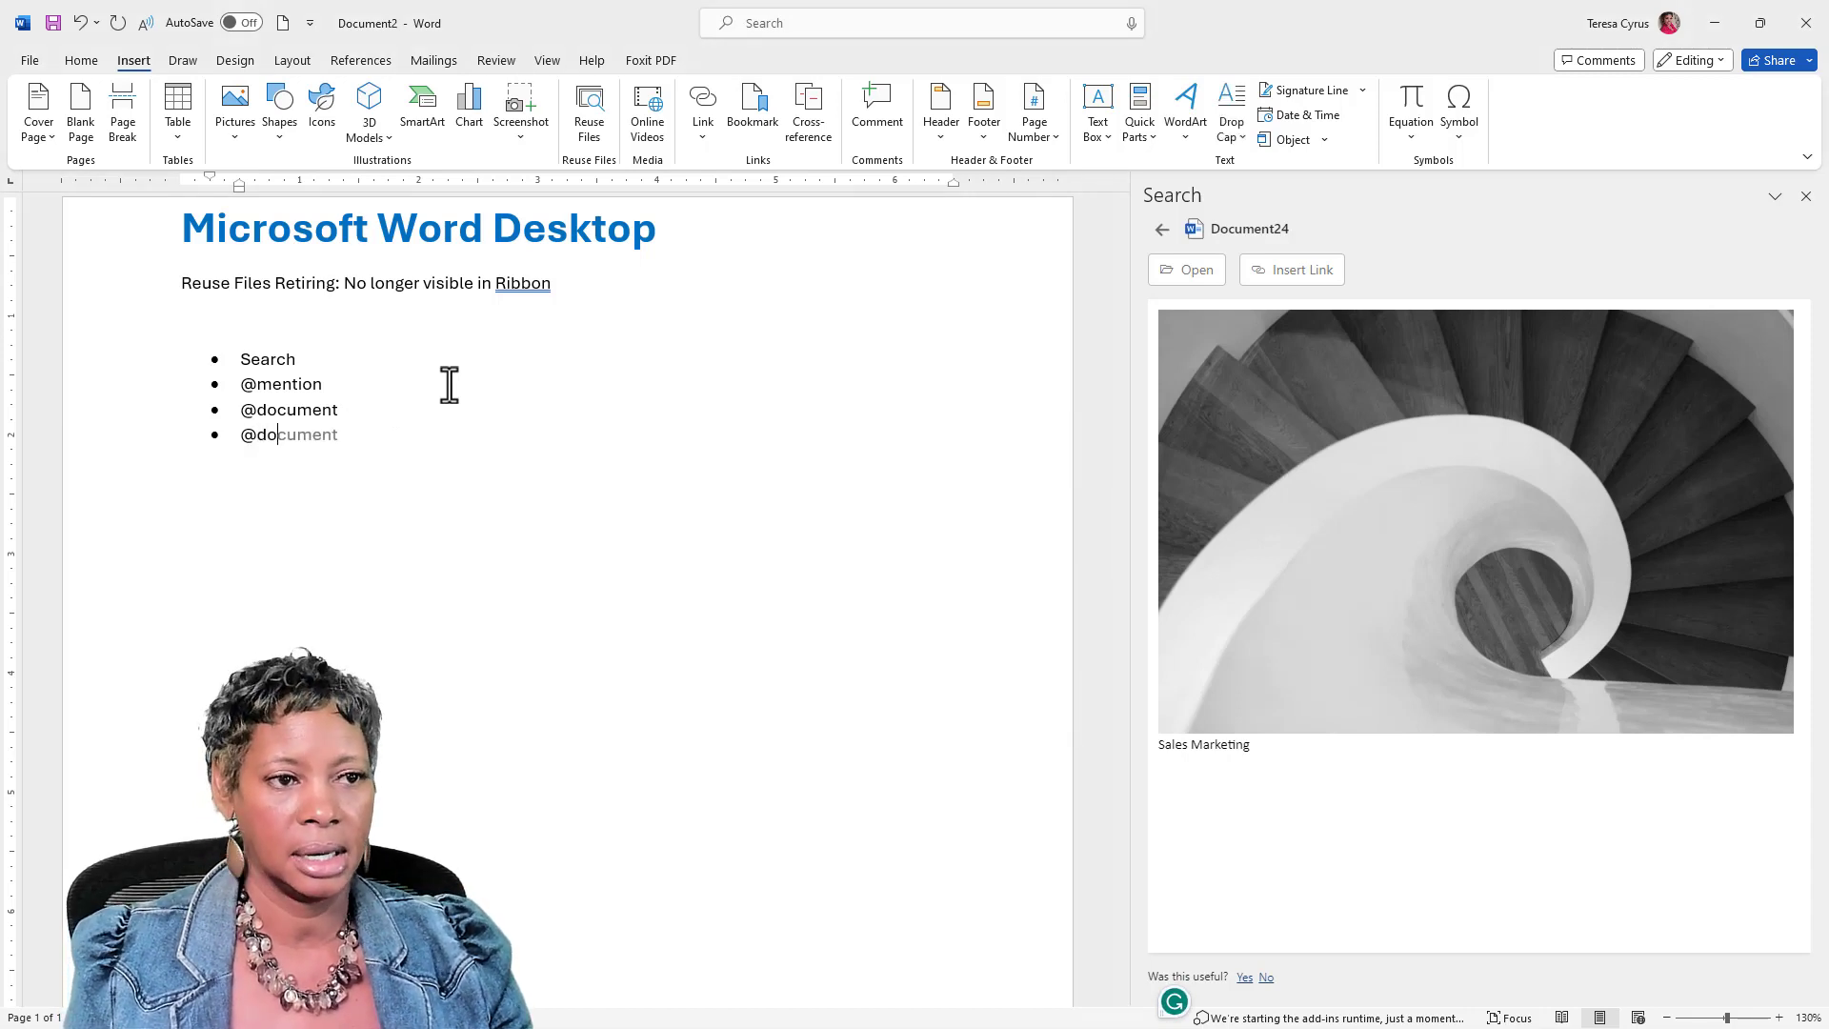